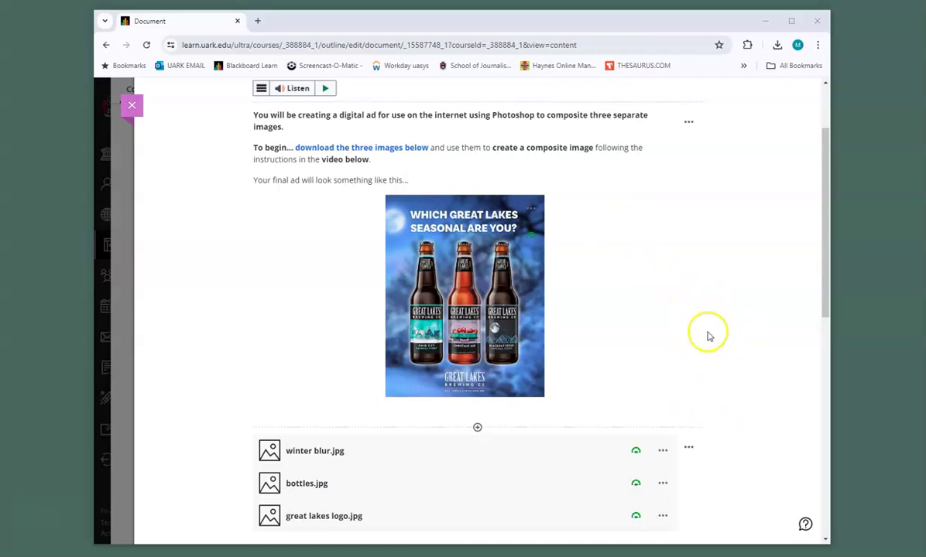
Download the original winter blur.jpg, bottles.jpg and great lakes logo.jpg files from Blackboard.
click(663, 457)
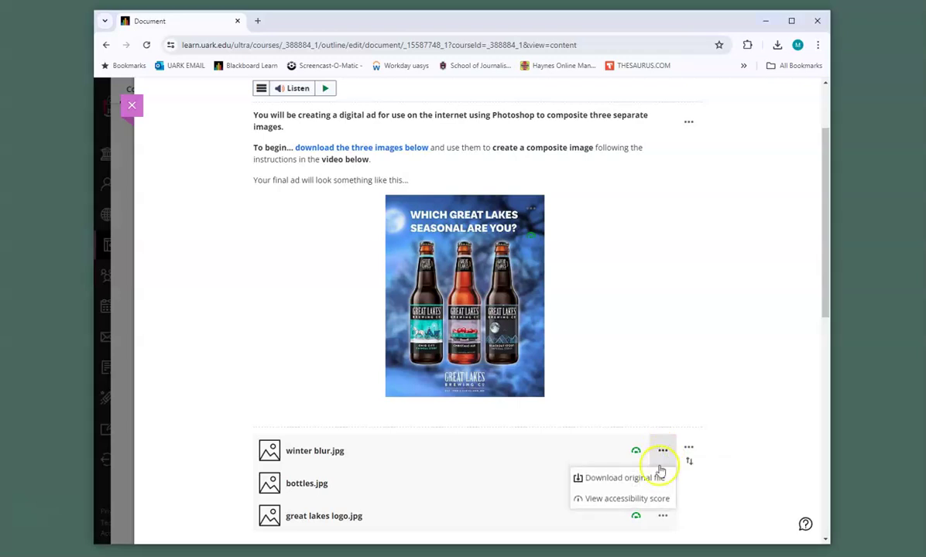
click(644, 480)
click(663, 483)
click(656, 518)
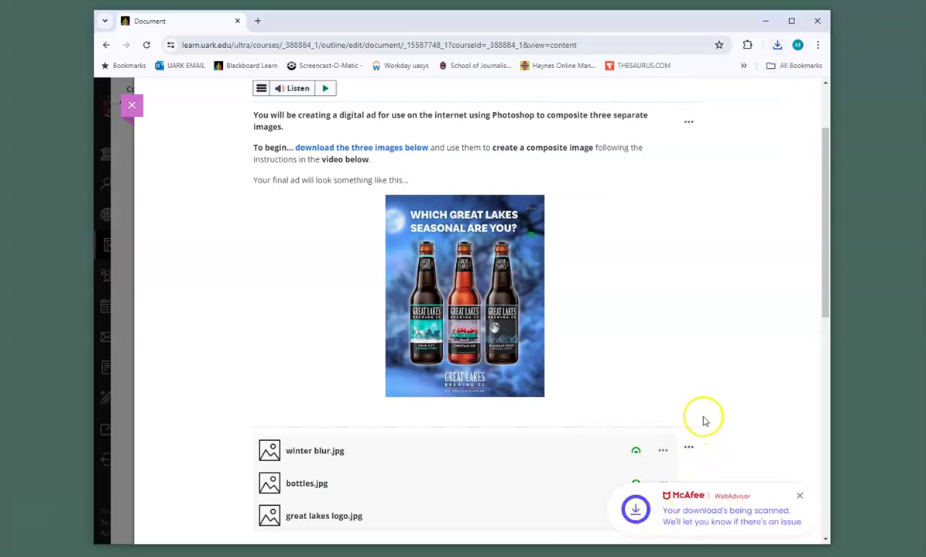
scroll(711, 430, down, 2)
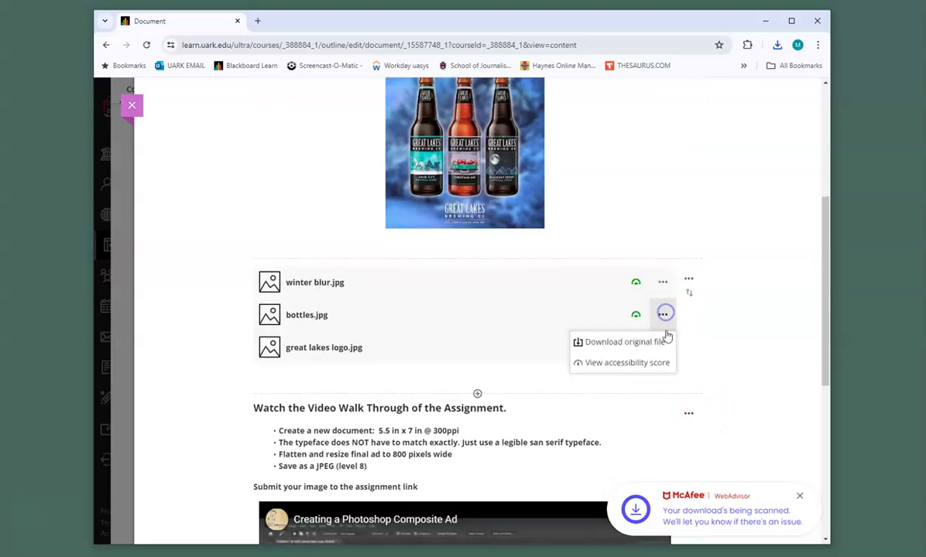
click(664, 341)
click(665, 348)
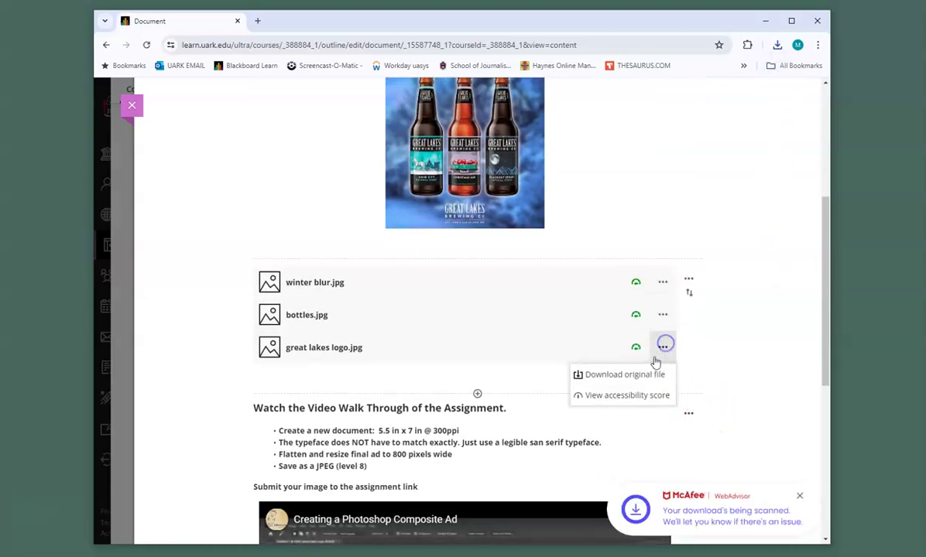
click(652, 374)
scroll(722, 271, up, 3)
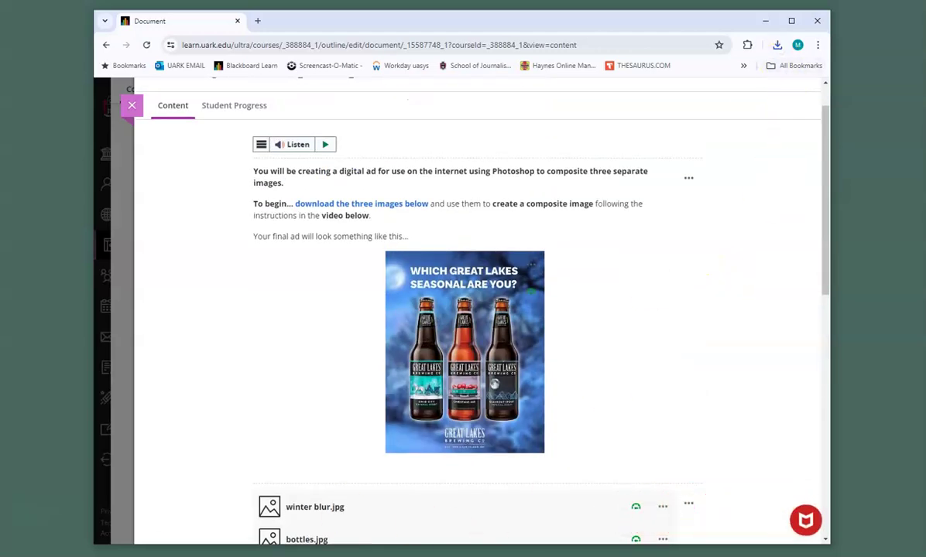
key(super+e)
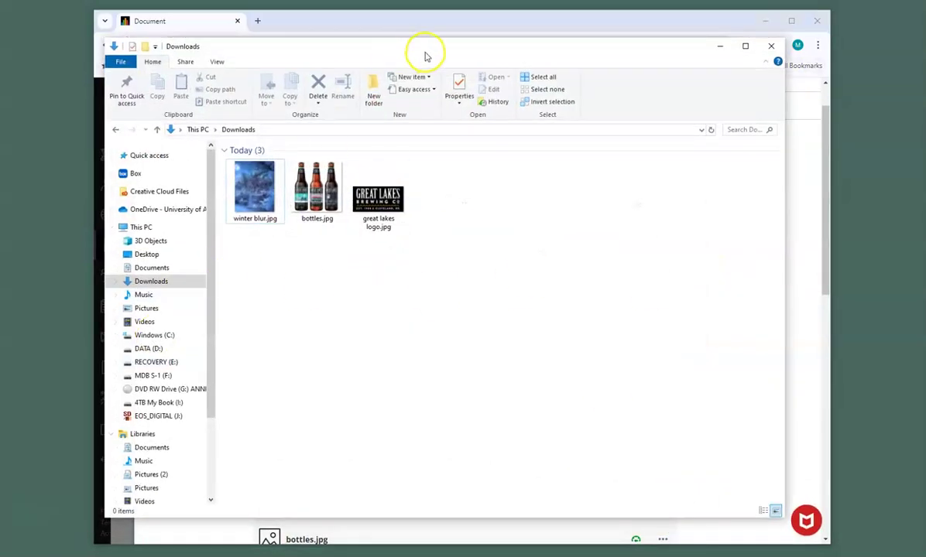
drag(424, 56, 432, 59)
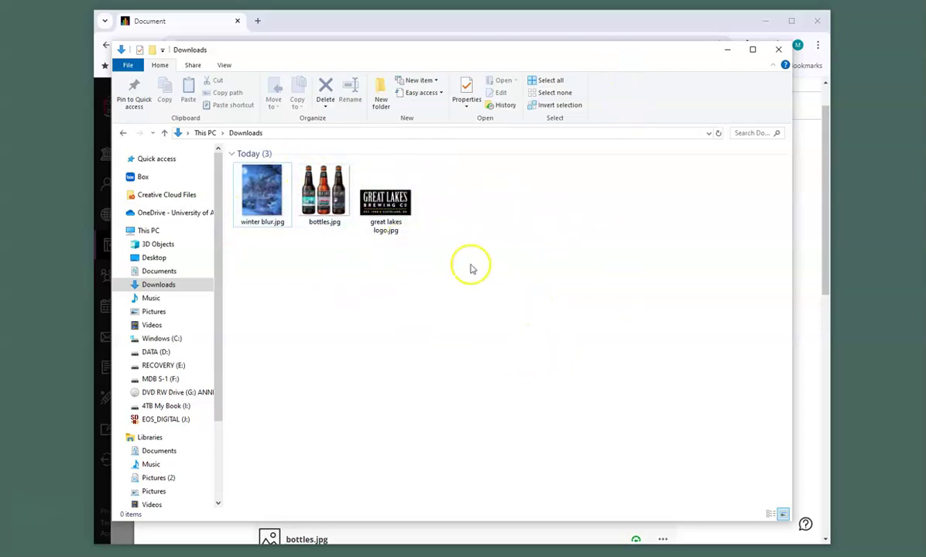
click(727, 52)
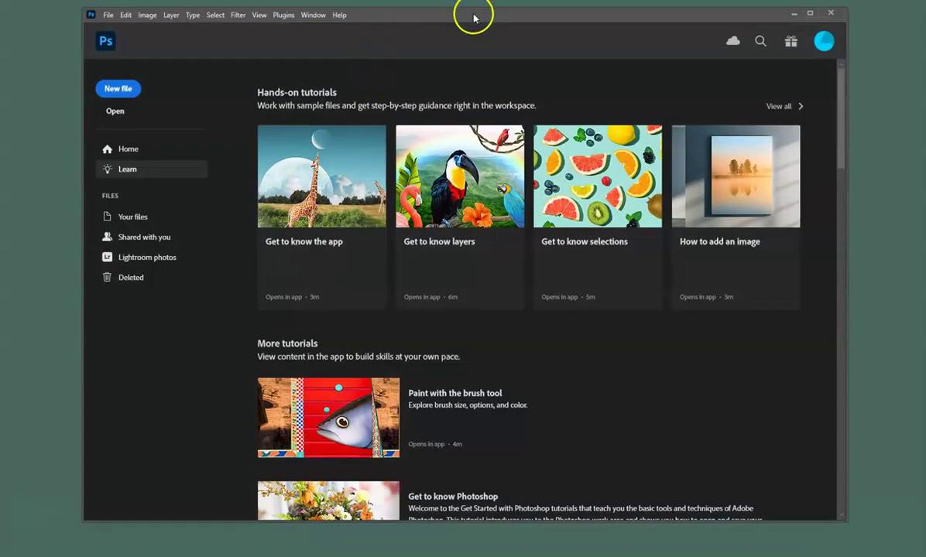
mouse_move(474, 18)
mouse_down()
mouse_move(460, 18)
mouse_move(475, 27)
mouse_move(471, 16)
mouse_up()
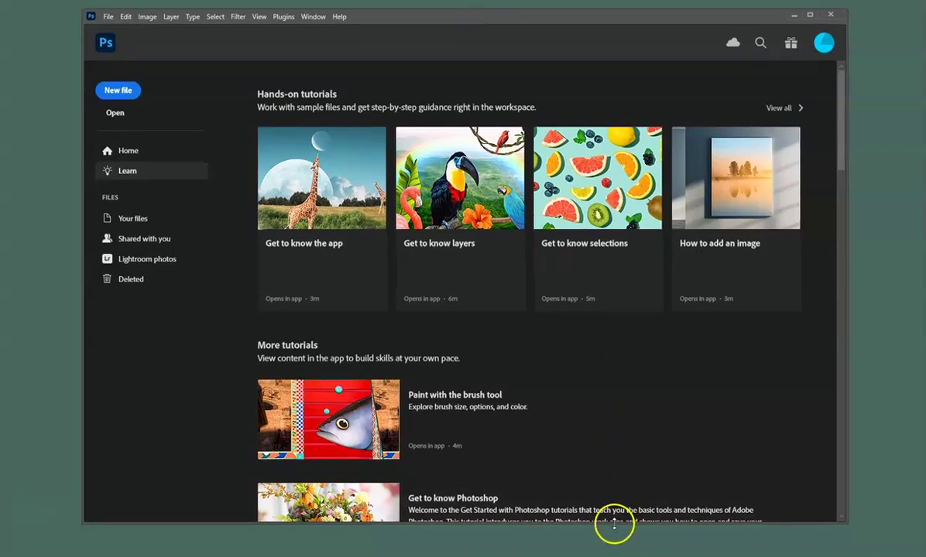
drag(614, 523, 621, 541)
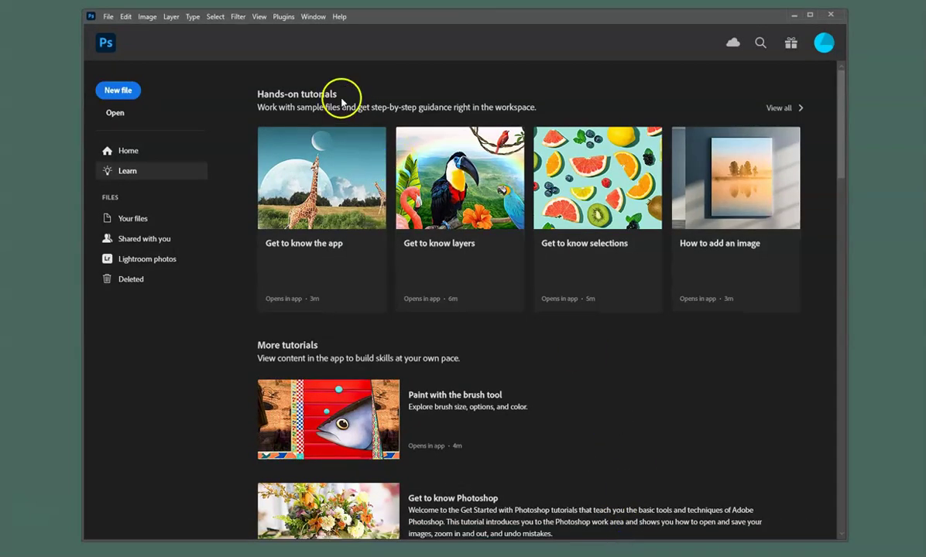
click(339, 17)
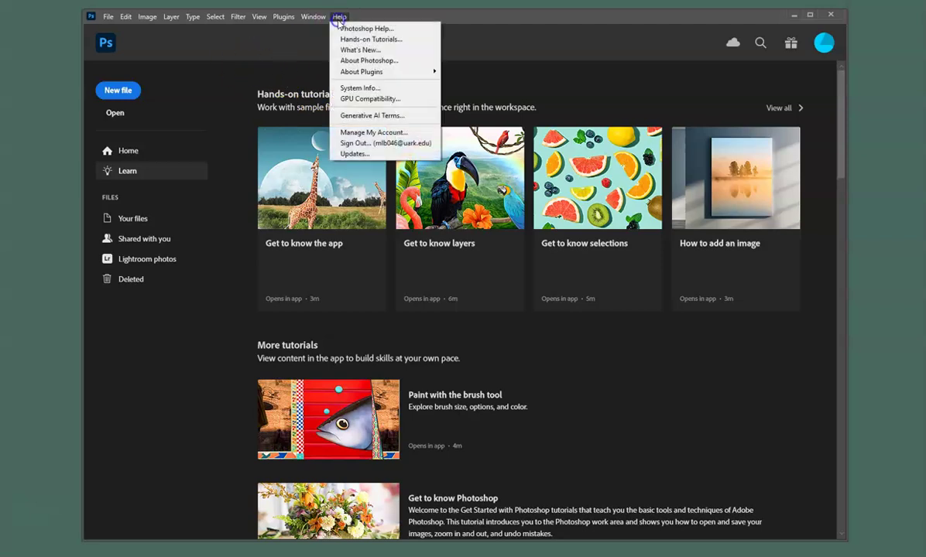
click(368, 61)
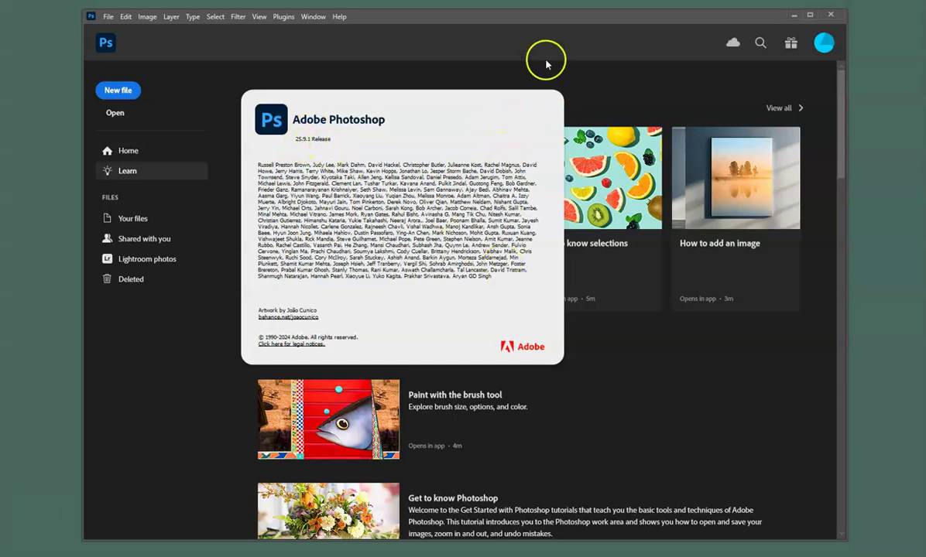
click(556, 25)
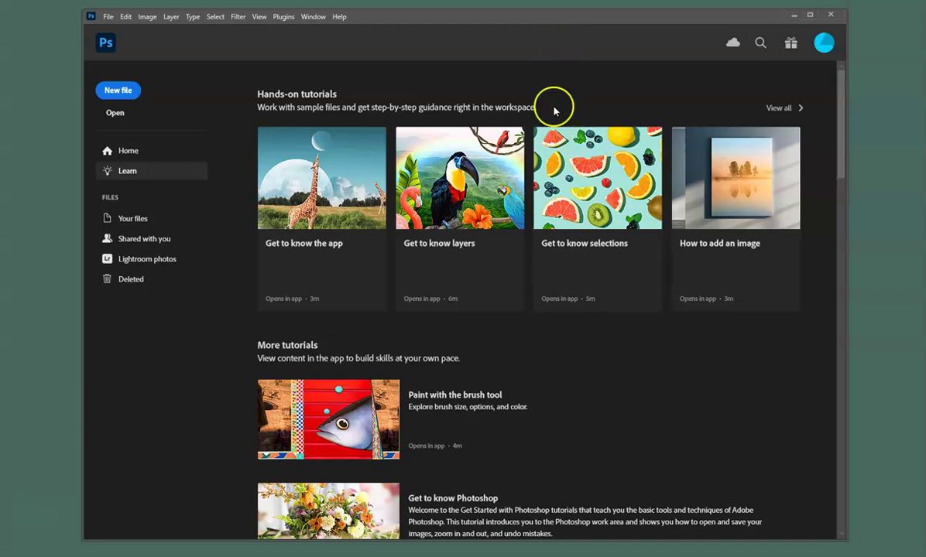
click(313, 16)
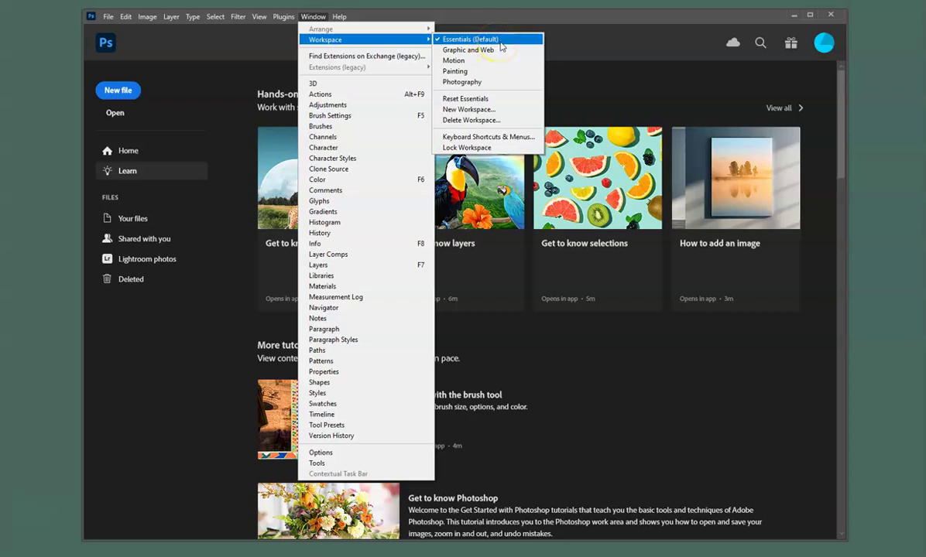
click(340, 16)
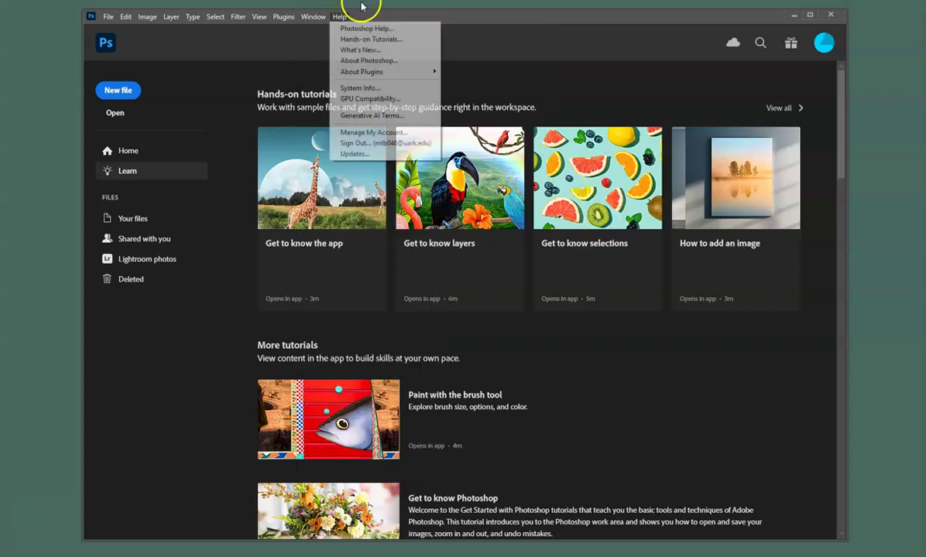
click(382, 18)
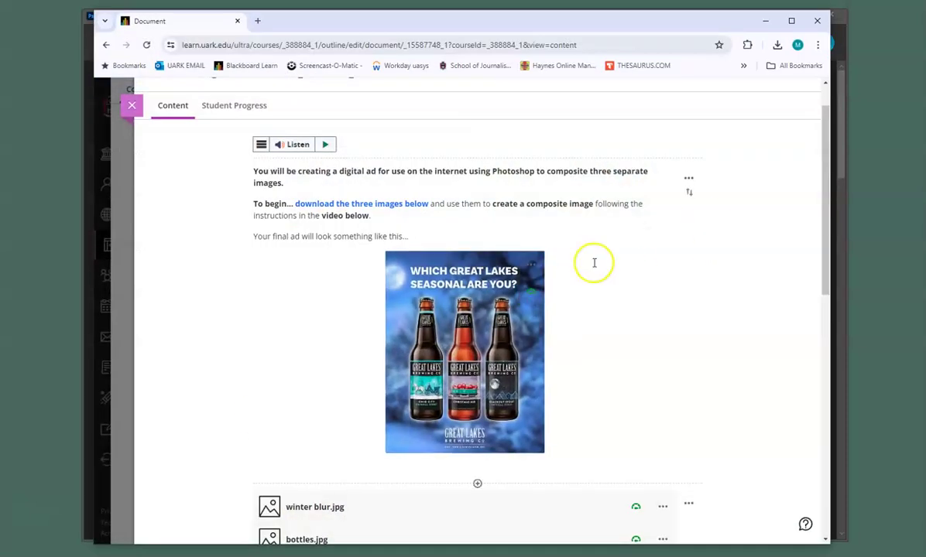
scroll(698, 346, down, 3)
scroll(695, 331, down, 1)
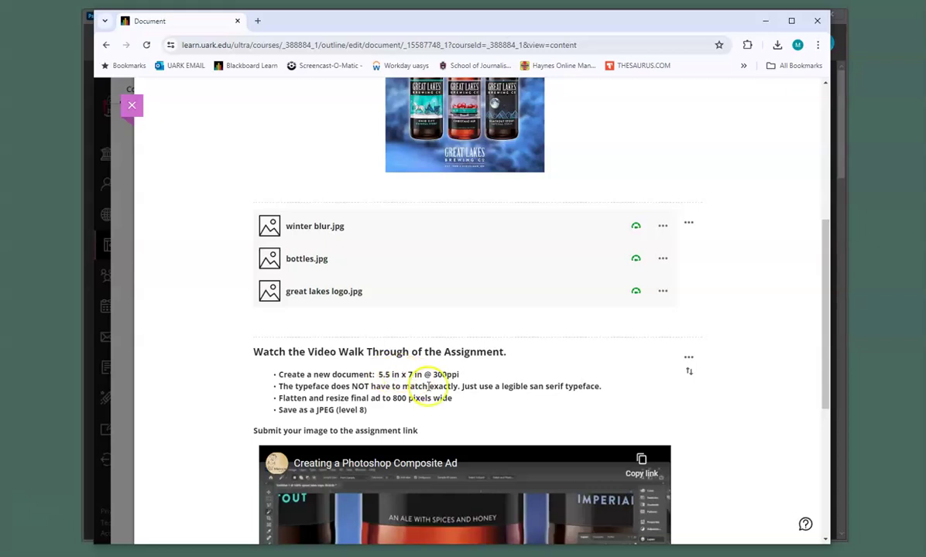
click(765, 21)
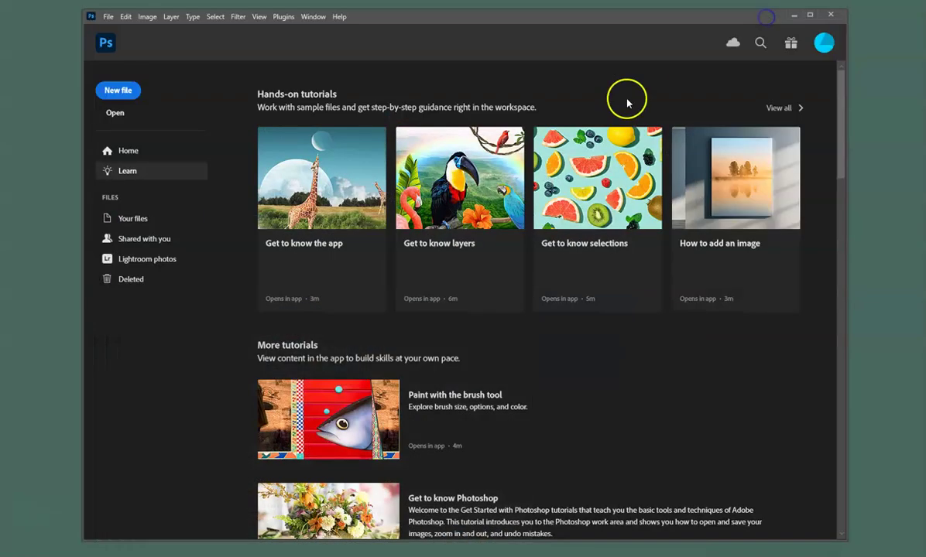
Start a new document, entering width 5.5 and height 7, and switch the units to inches.
click(120, 92)
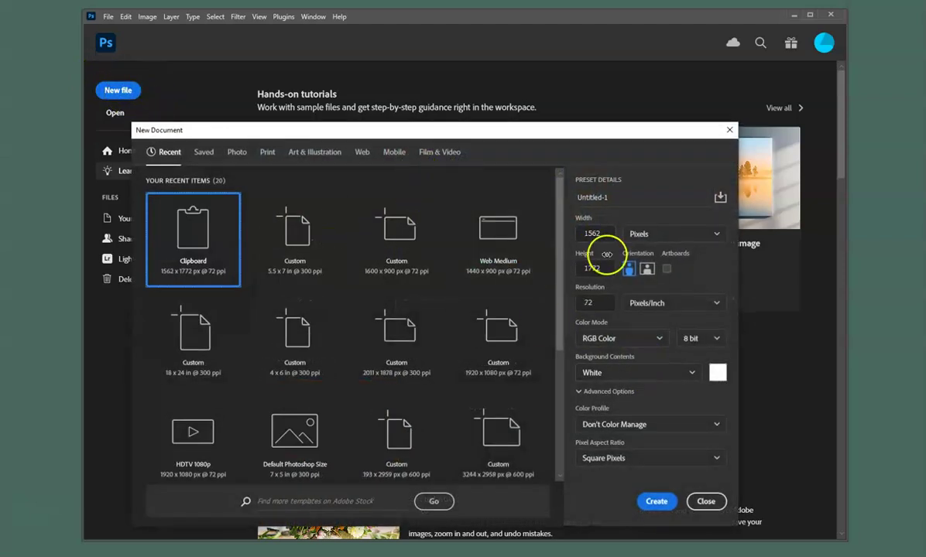
click(607, 233)
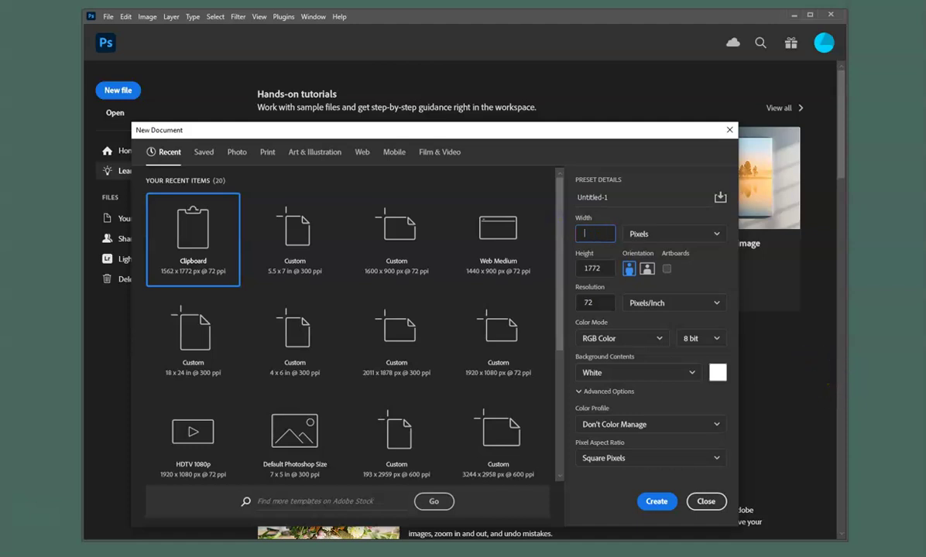
text(5.5)
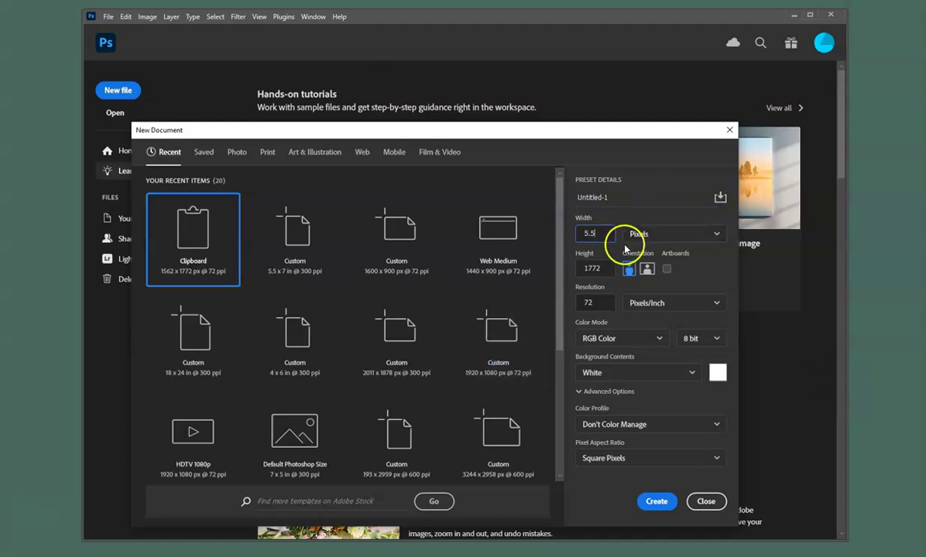
click(582, 264)
text(7)
click(689, 234)
click(686, 276)
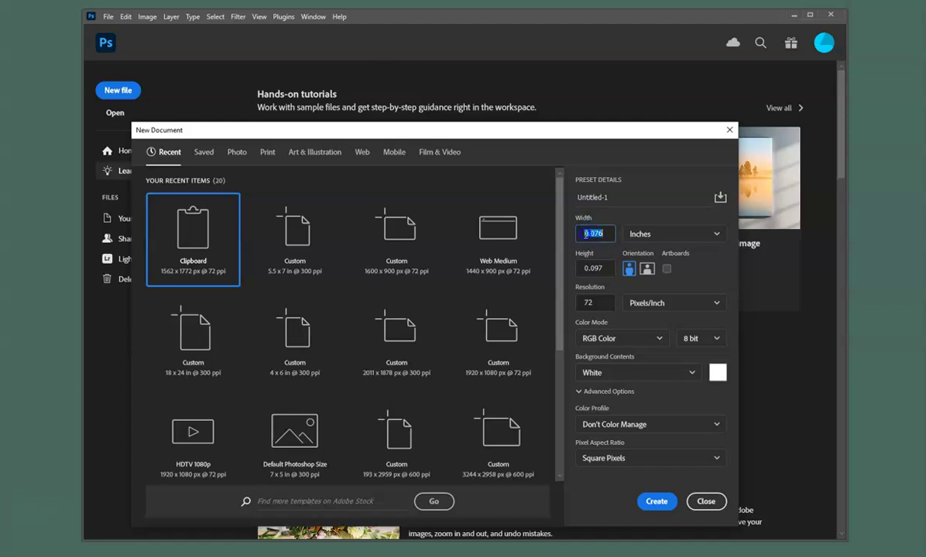
Set 5.5 × 7 inches at 300 ppi, check the assignment specs, and create the document.
text(5.5)
key(Tab)
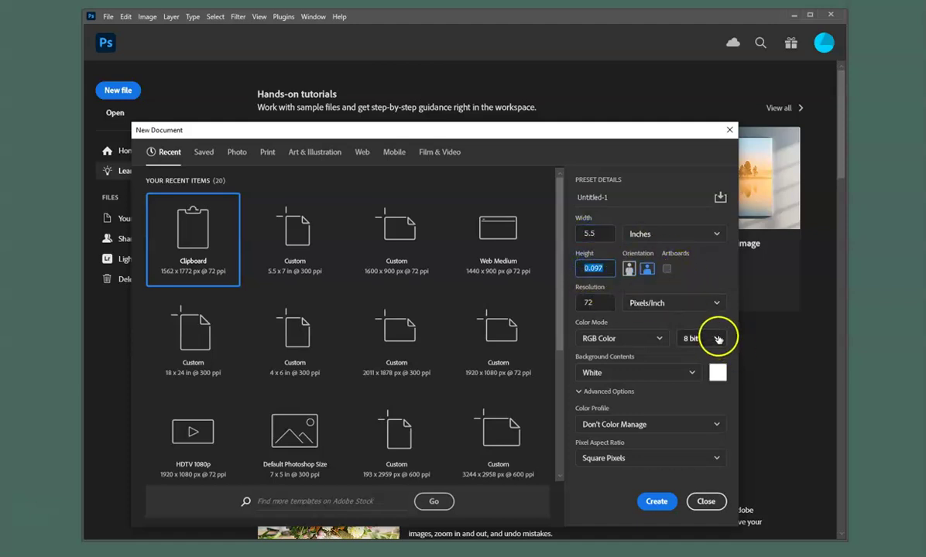
text(7)
click(603, 303)
text(300)
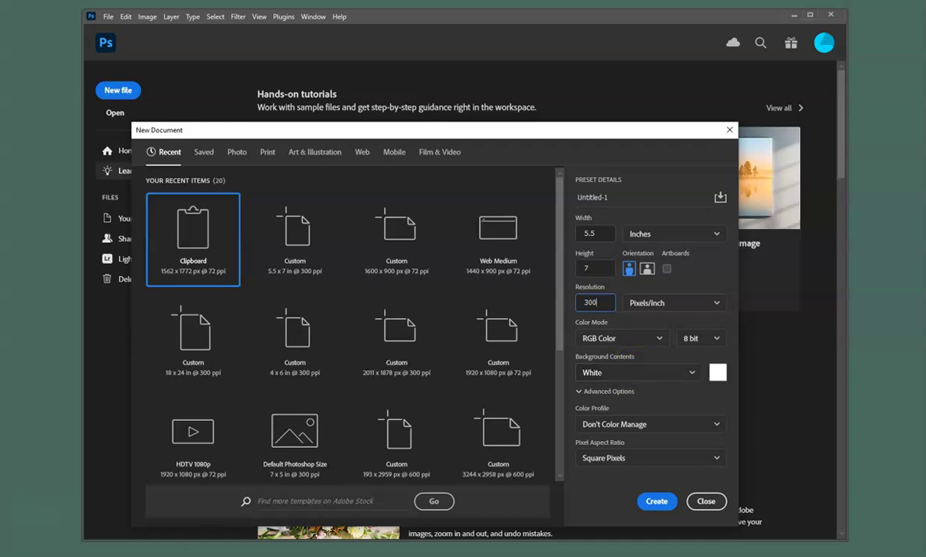
key(alt+Tab)
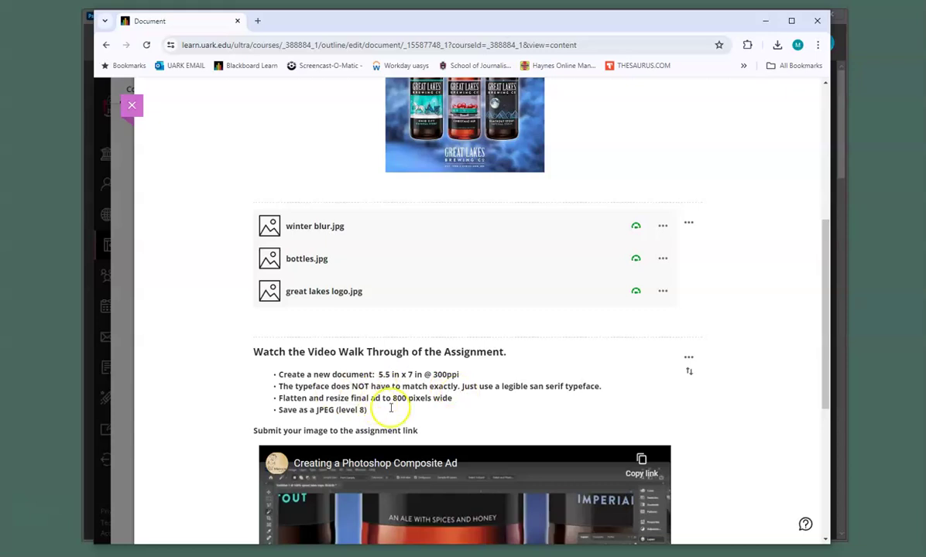
click(766, 21)
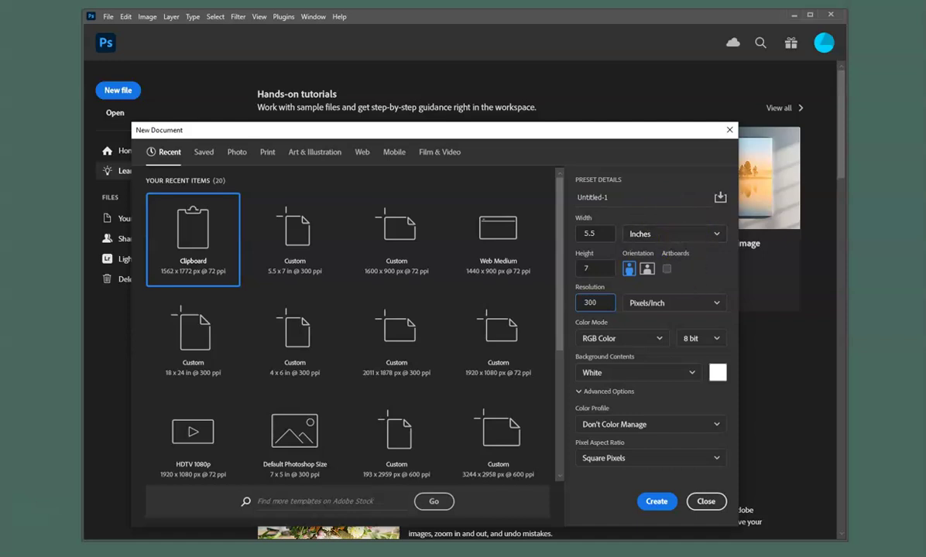
click(657, 502)
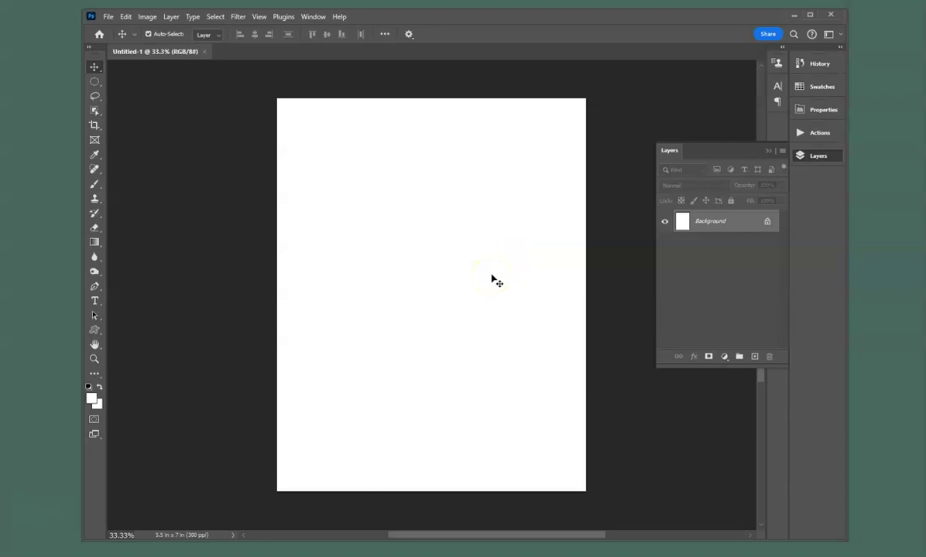
Place winter blur.jpg as an embedded image filling the canvas and commit the transform.
click(109, 16)
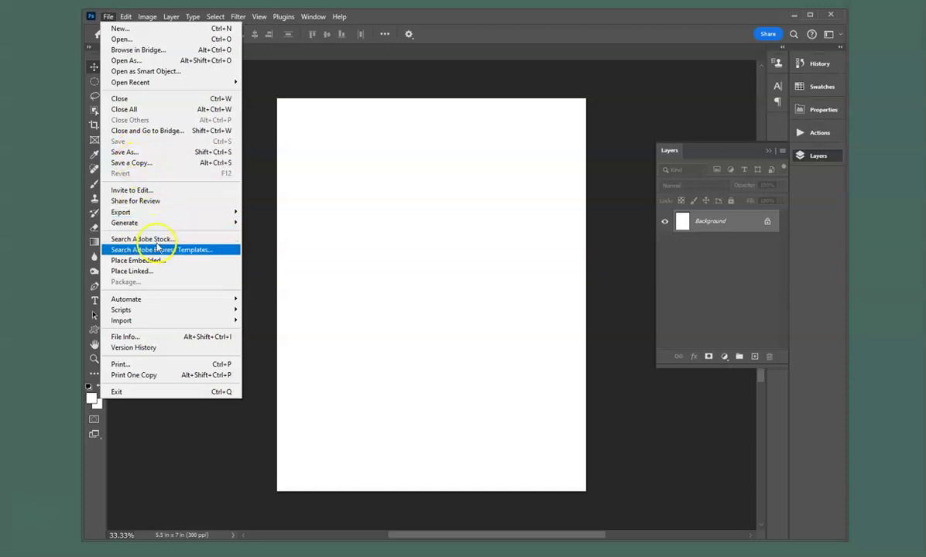
click(137, 260)
click(338, 116)
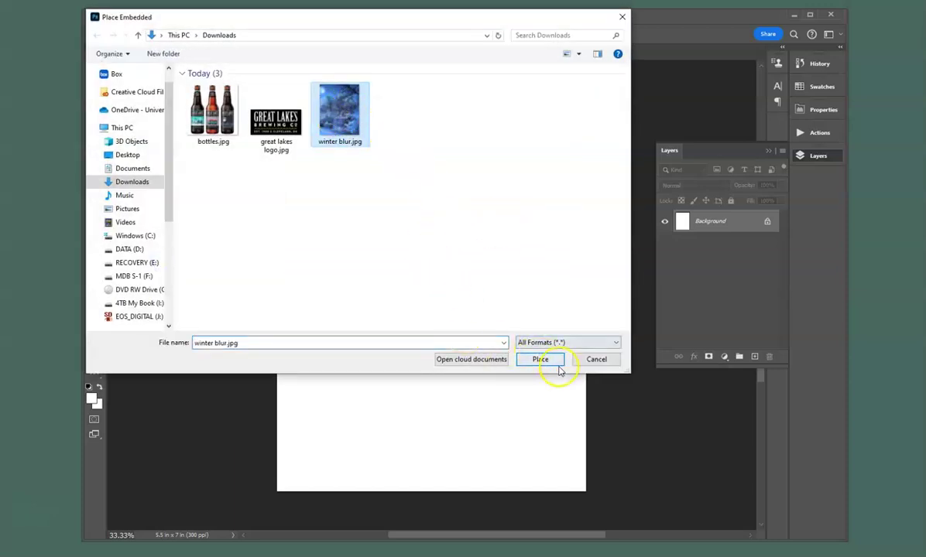
click(597, 360)
click(109, 17)
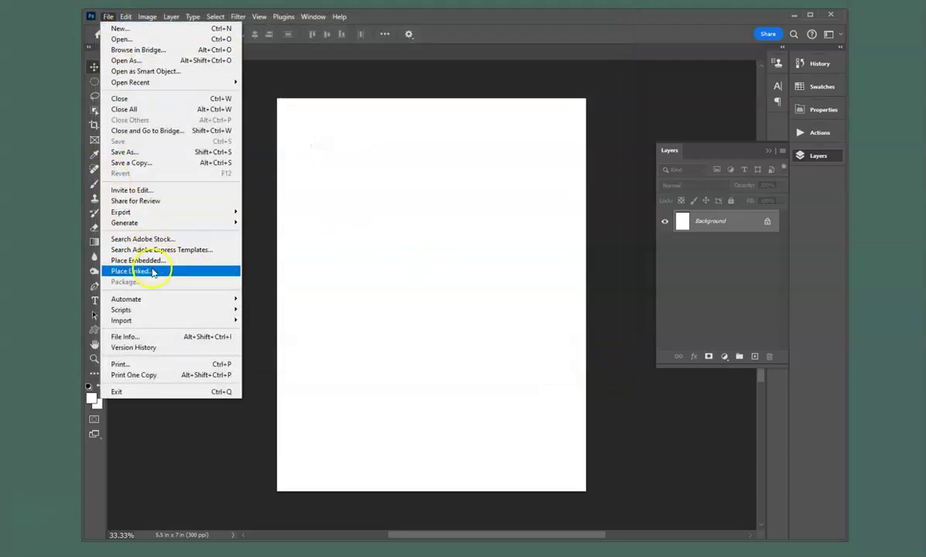
click(155, 261)
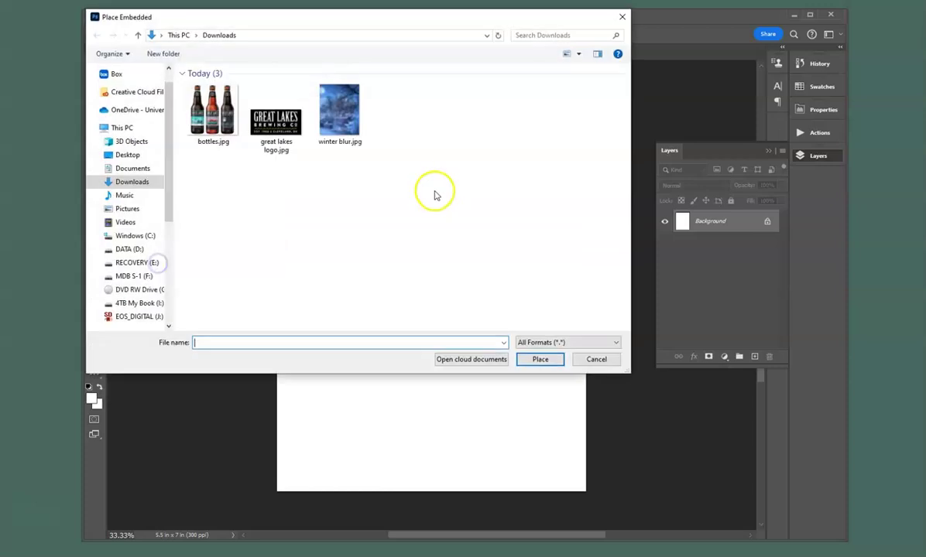
click(344, 131)
click(541, 359)
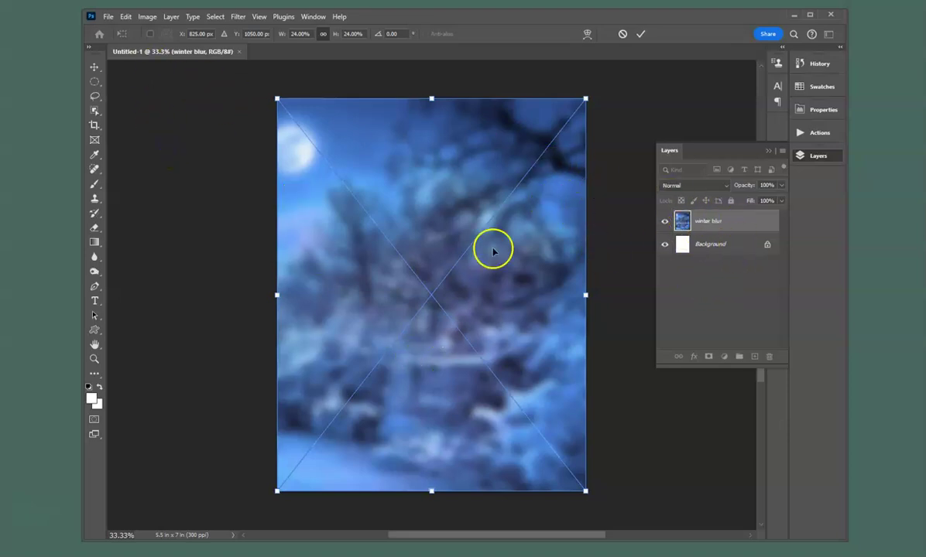
click(109, 16)
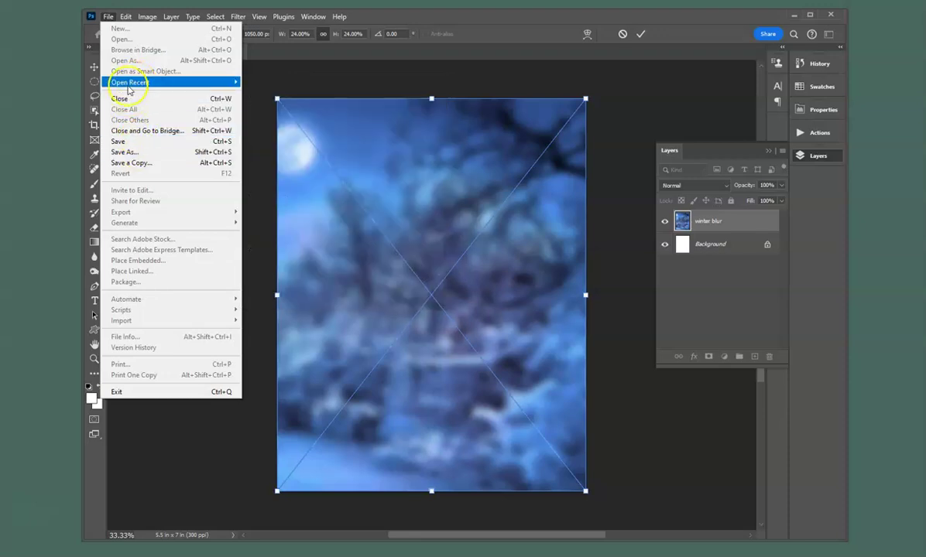
click(259, 82)
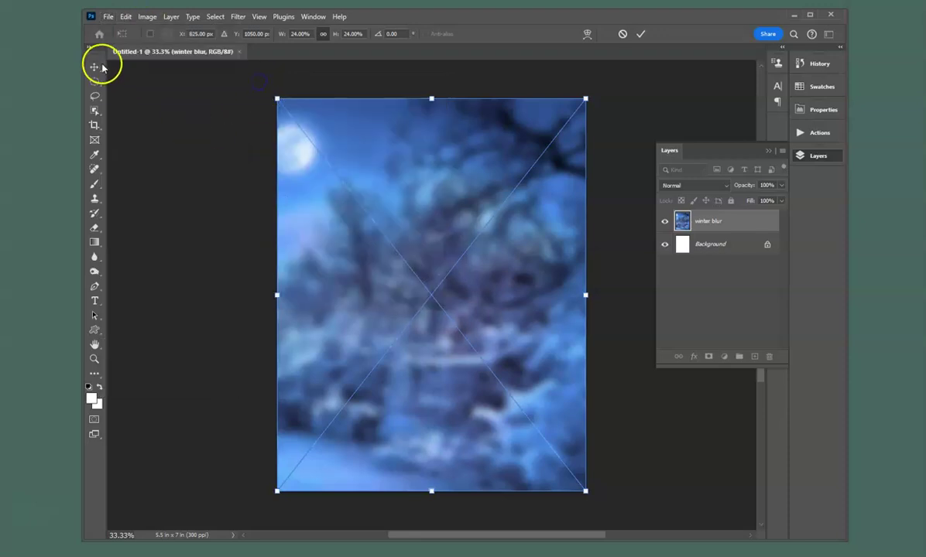
click(198, 116)
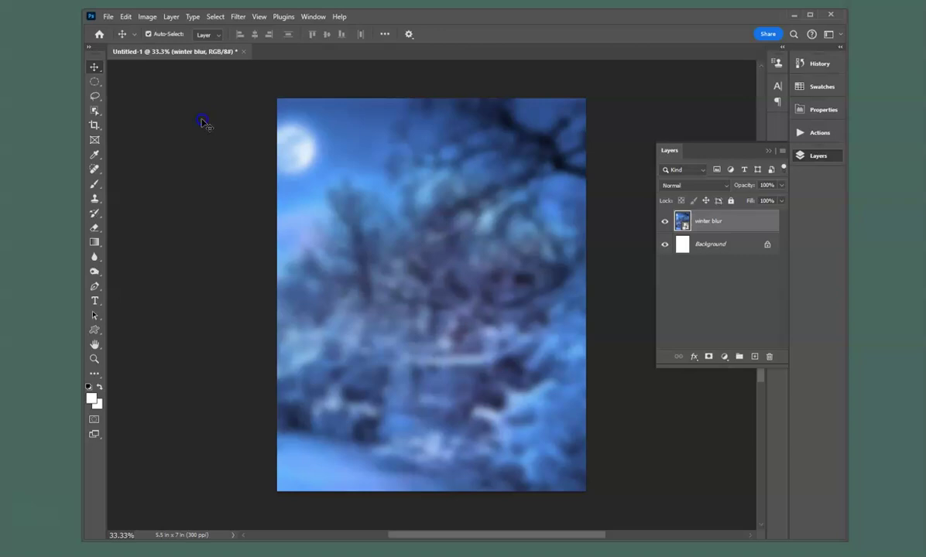
Open bottles.jpg from Downloads in its own tab, then return to Untitled-1.
click(109, 17)
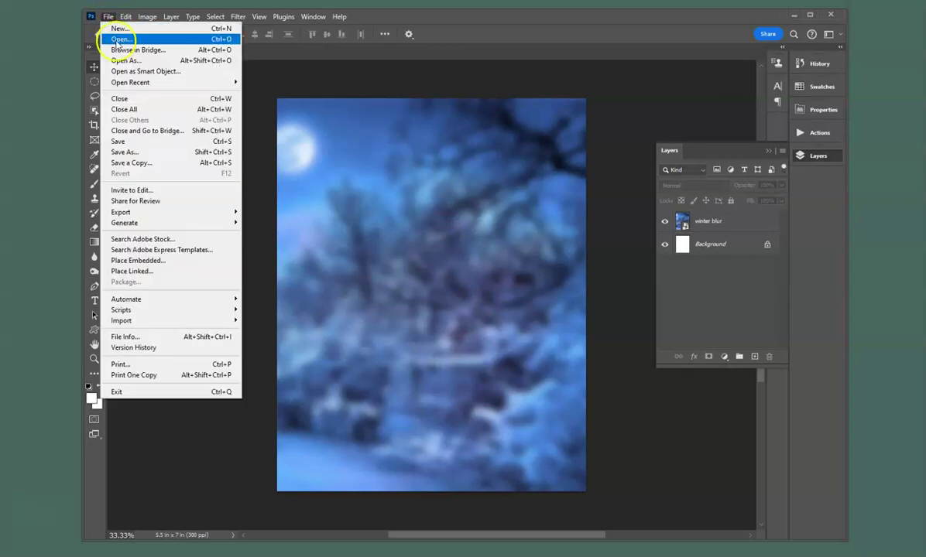
click(119, 40)
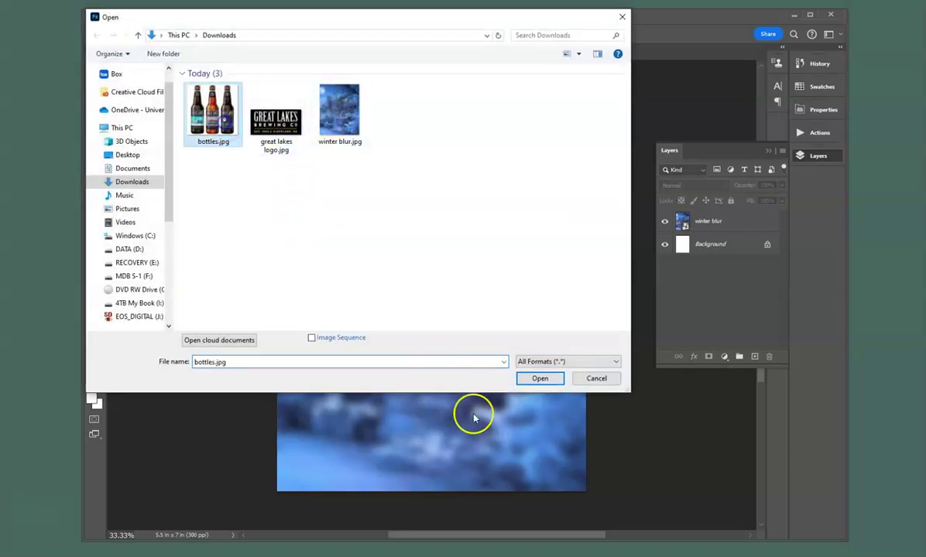
click(542, 378)
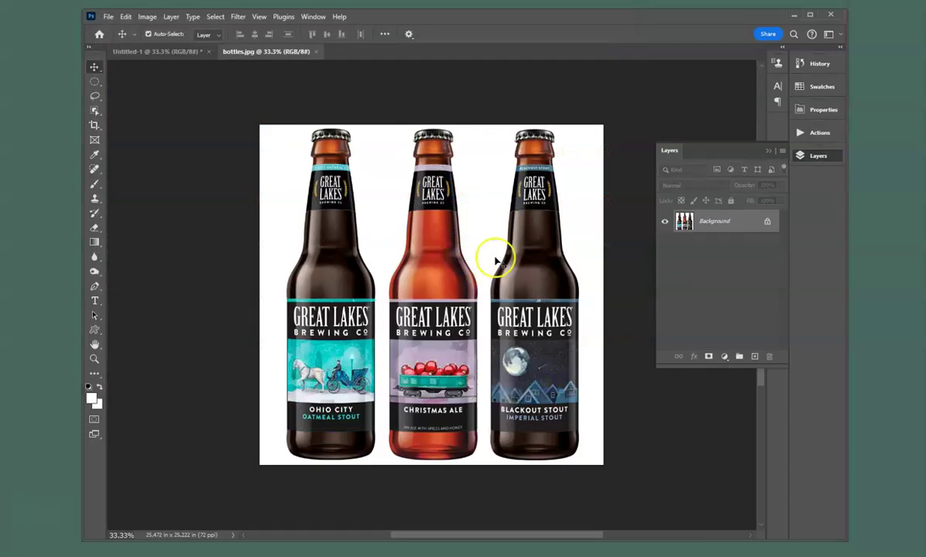
click(186, 54)
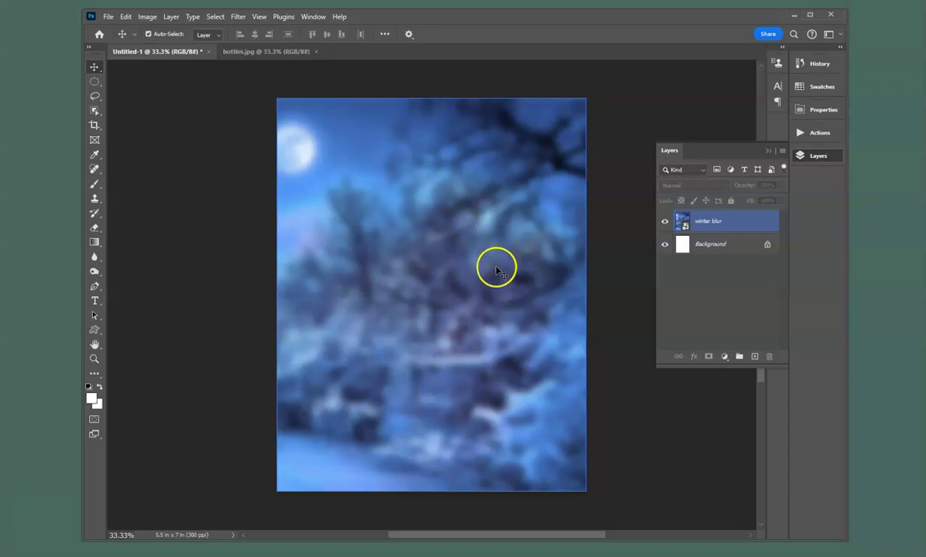
In bottles.jpg, unlock the Background into Layer 0 and show its Properties Quick Actions.
click(333, 87)
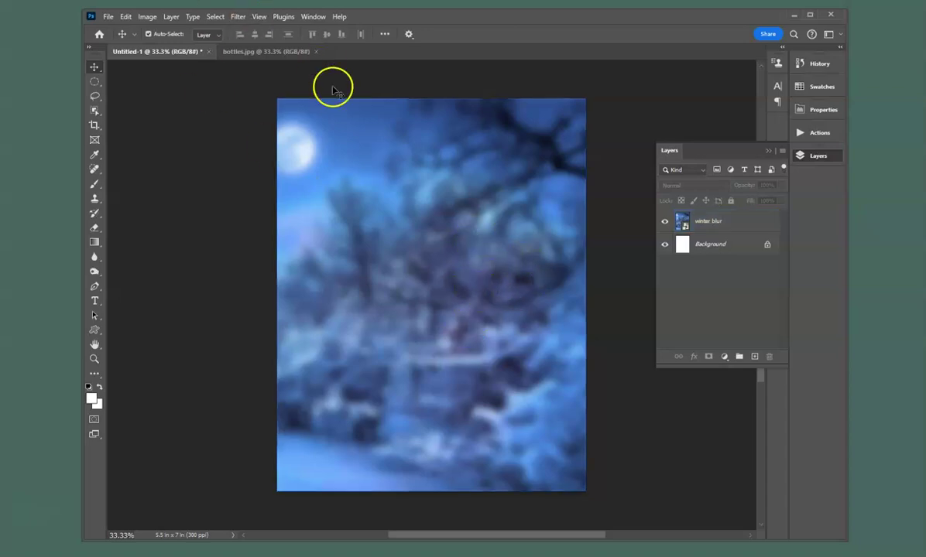
click(282, 56)
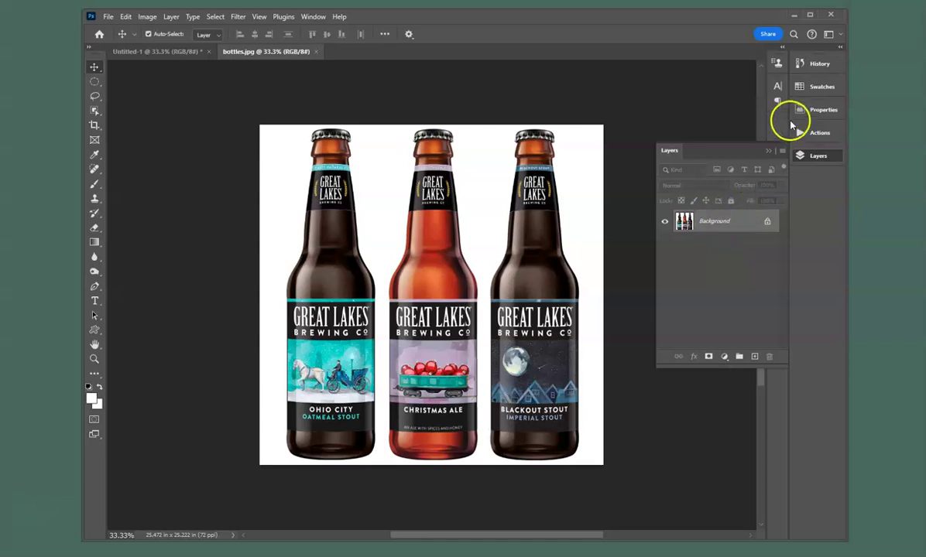
click(767, 225)
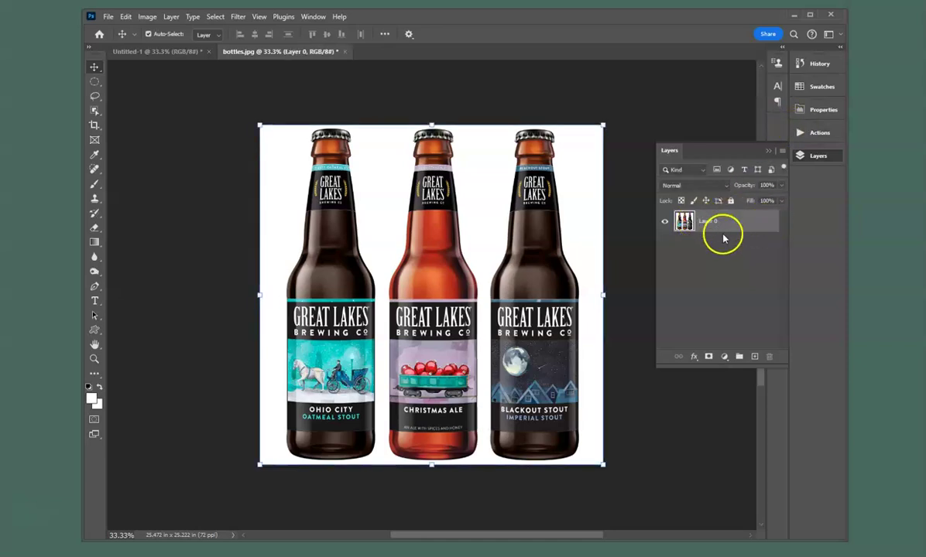
click(825, 110)
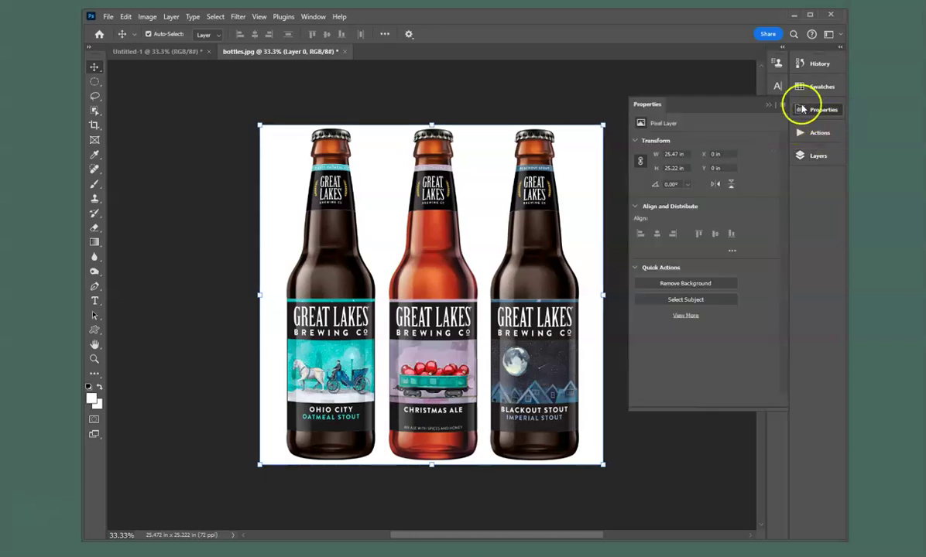
click(821, 157)
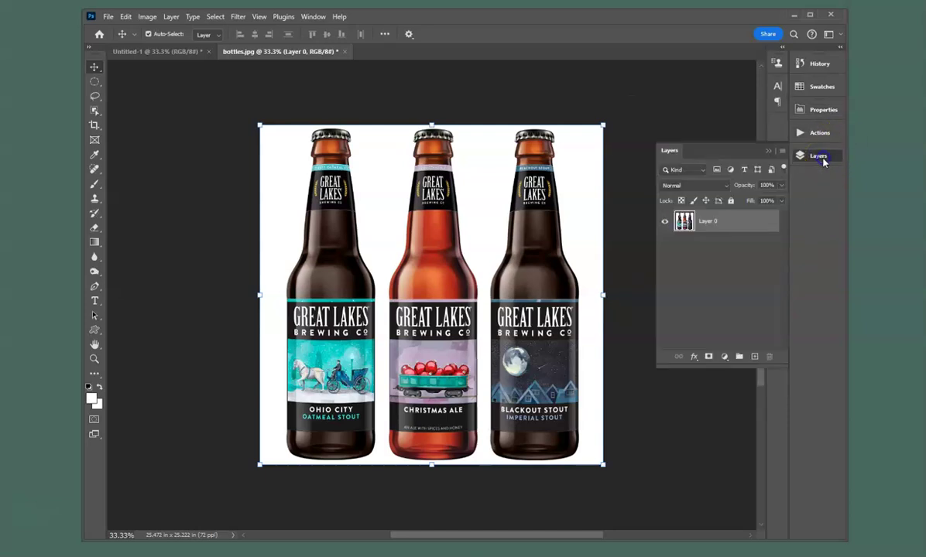
click(825, 110)
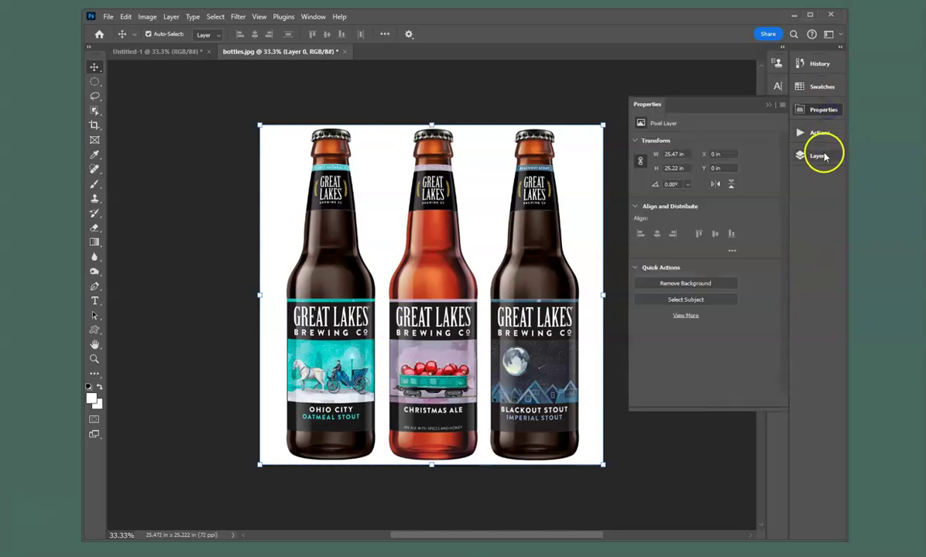
click(321, 20)
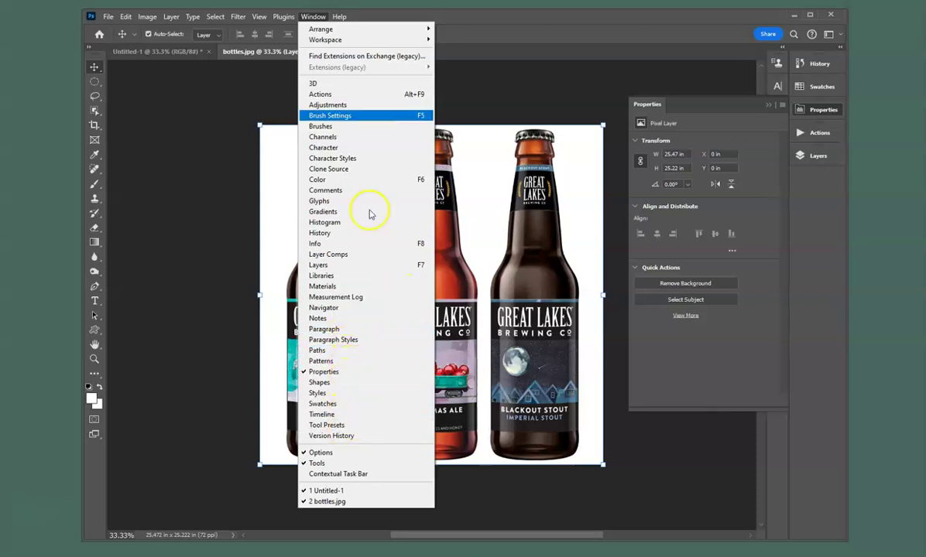
click(724, 111)
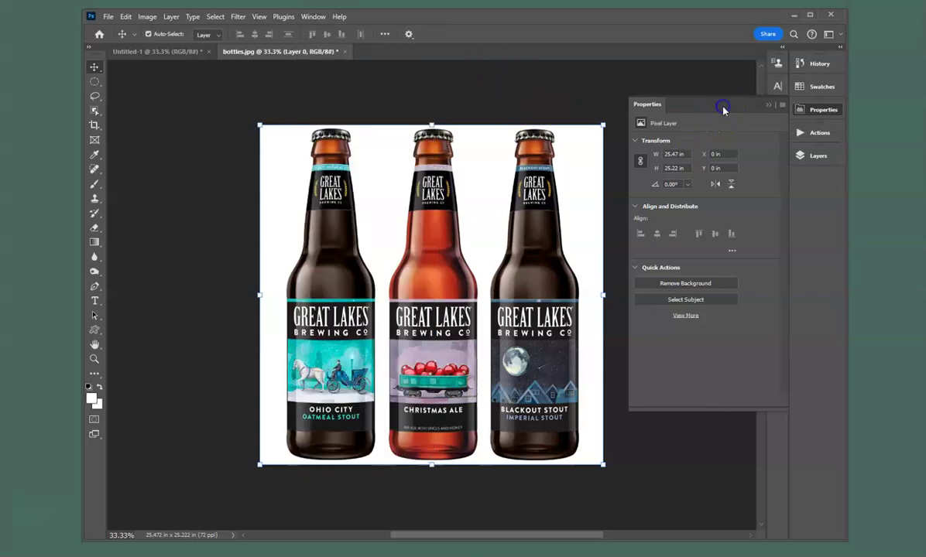
Apply Remove Background to the bottles, then reselect Layer 0 with the Move tool.
click(699, 285)
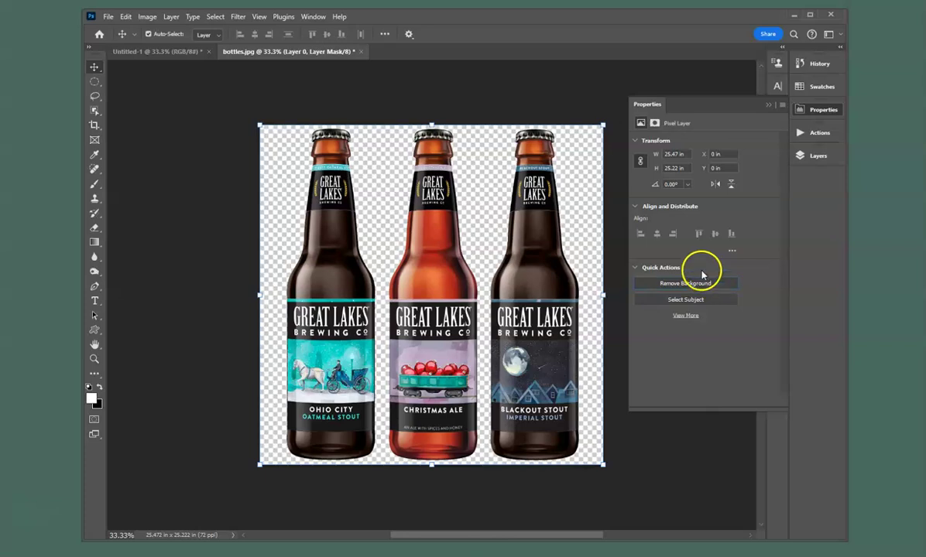
click(813, 158)
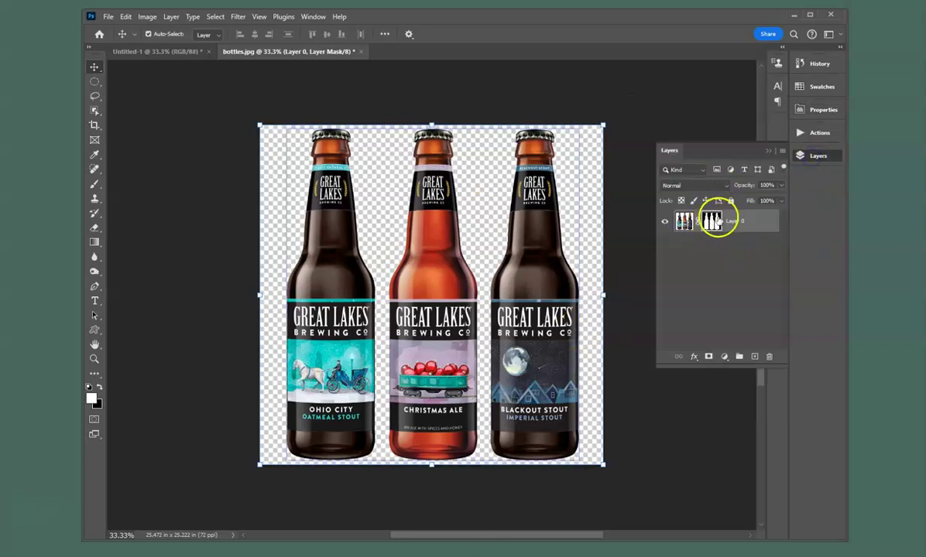
key(ctrl+2)
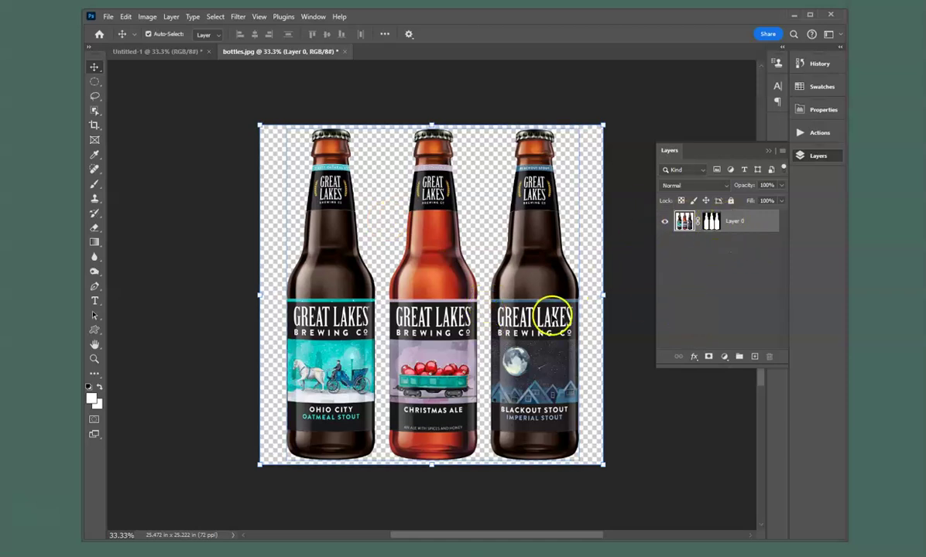
click(500, 97)
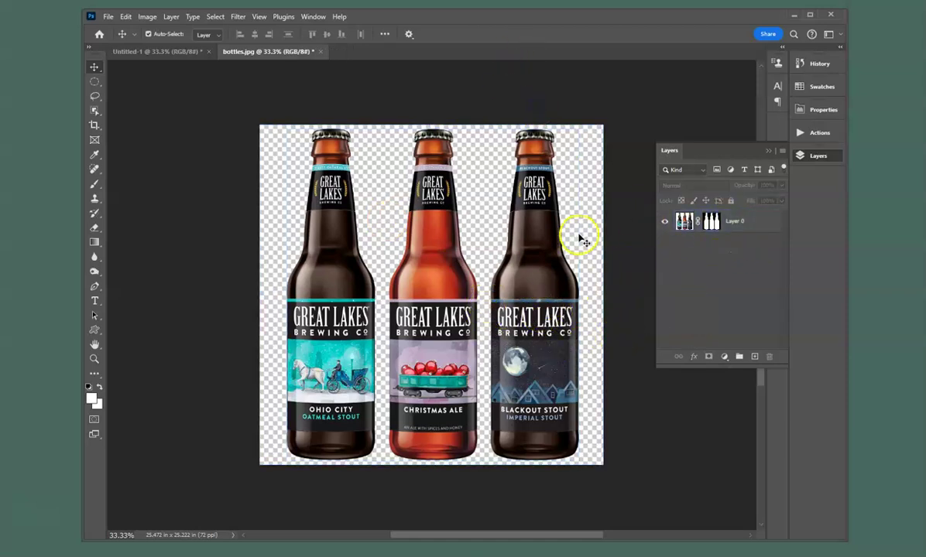
right_click(93, 67)
click(124, 68)
click(331, 339)
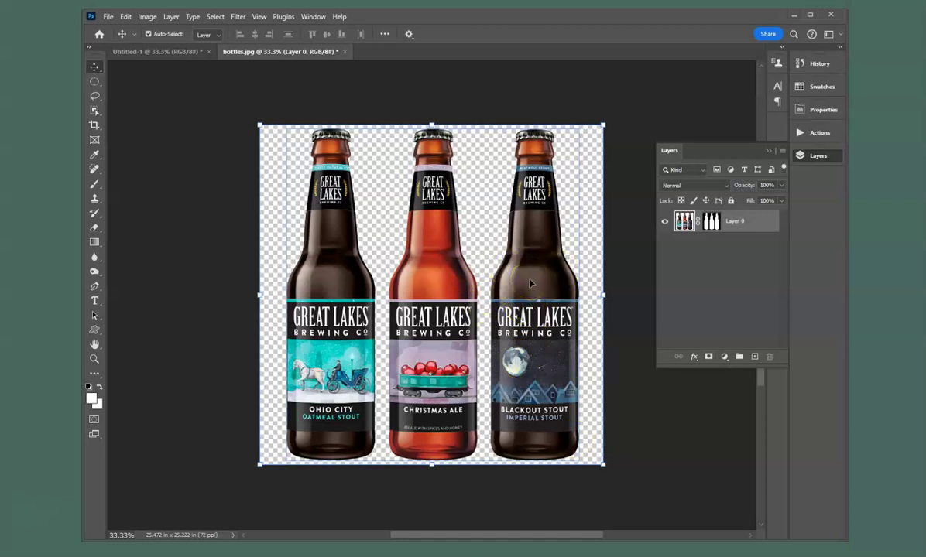
Paste the cut-out bottles into the Untitled-1 ad as a new layer.
click(129, 17)
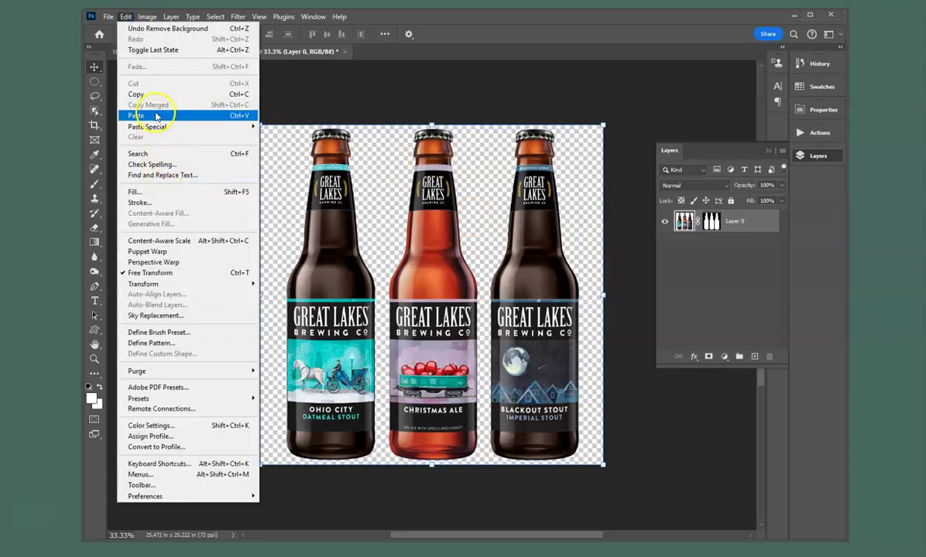
click(155, 116)
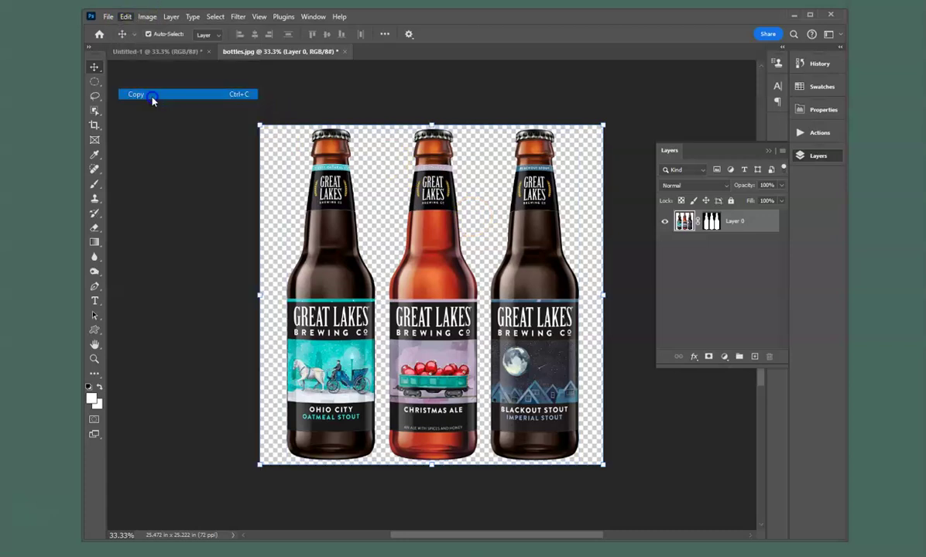
click(167, 51)
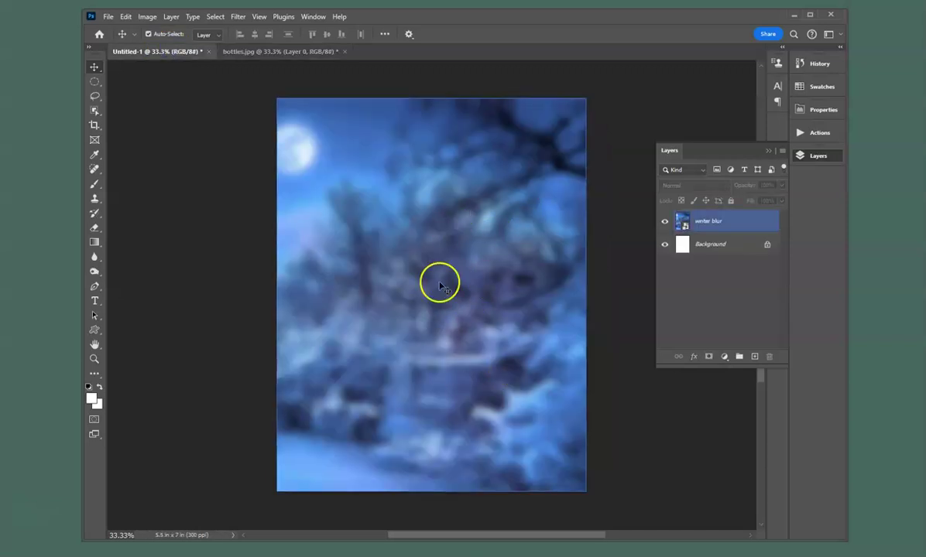
click(126, 17)
click(155, 116)
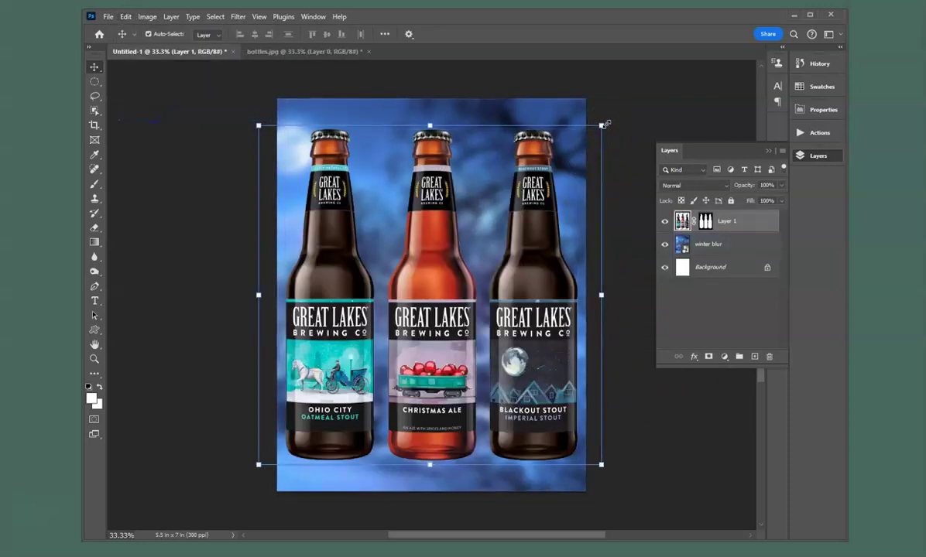
Scale the bottles to about 66% and position them over the blurred background.
drag(605, 123, 513, 215)
drag(434, 372, 504, 308)
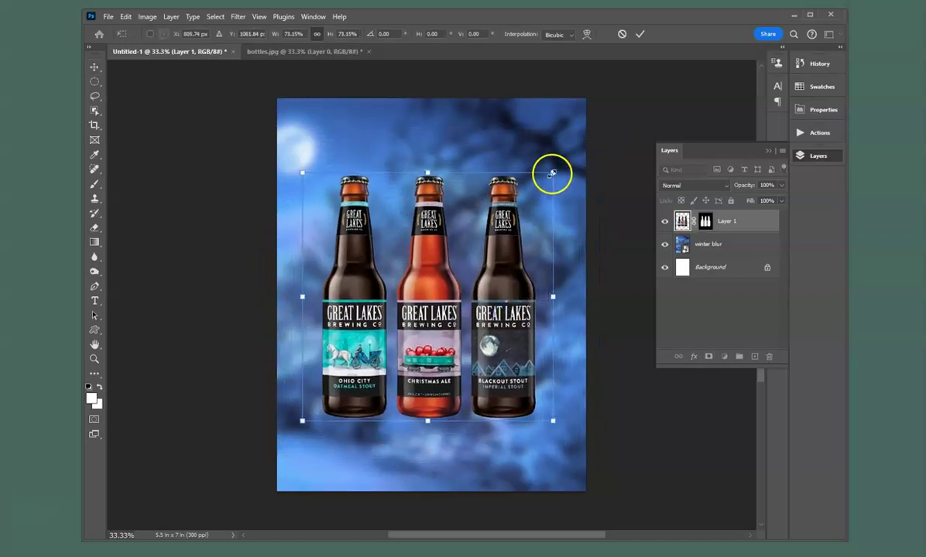
drag(552, 173, 528, 198)
drag(482, 326, 497, 314)
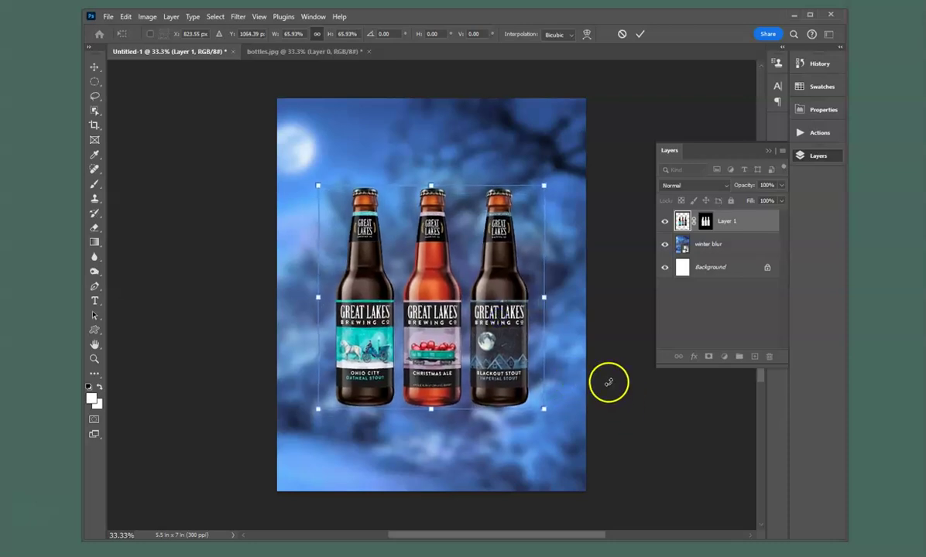
click(641, 36)
Toggle the bottles and winter blur layers' visibility to compare, then reselect Layer 1.
click(680, 222)
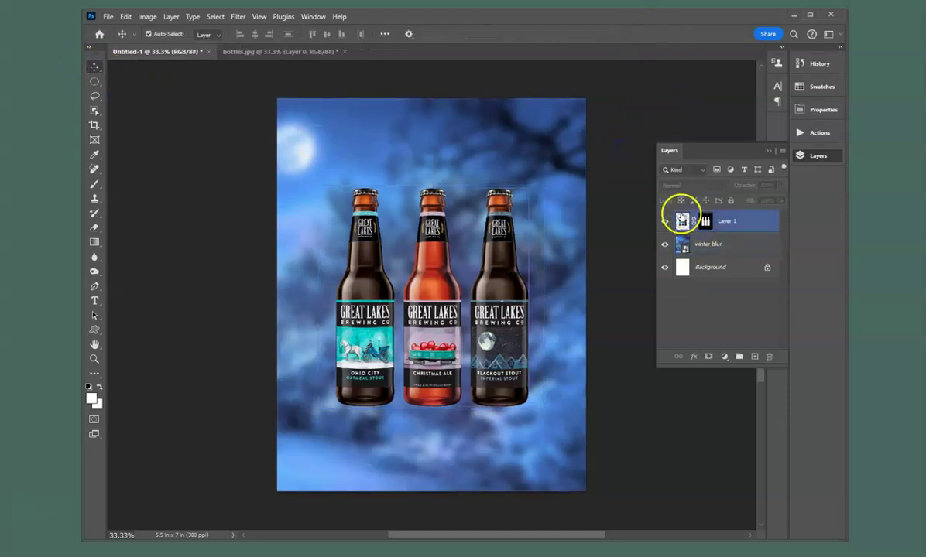
click(664, 223)
click(664, 223)
click(670, 252)
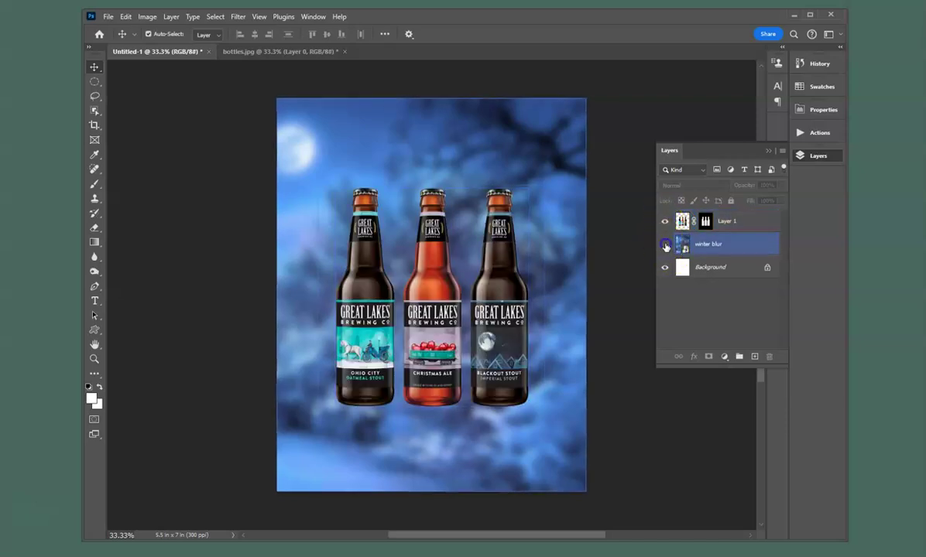
click(664, 244)
click(665, 246)
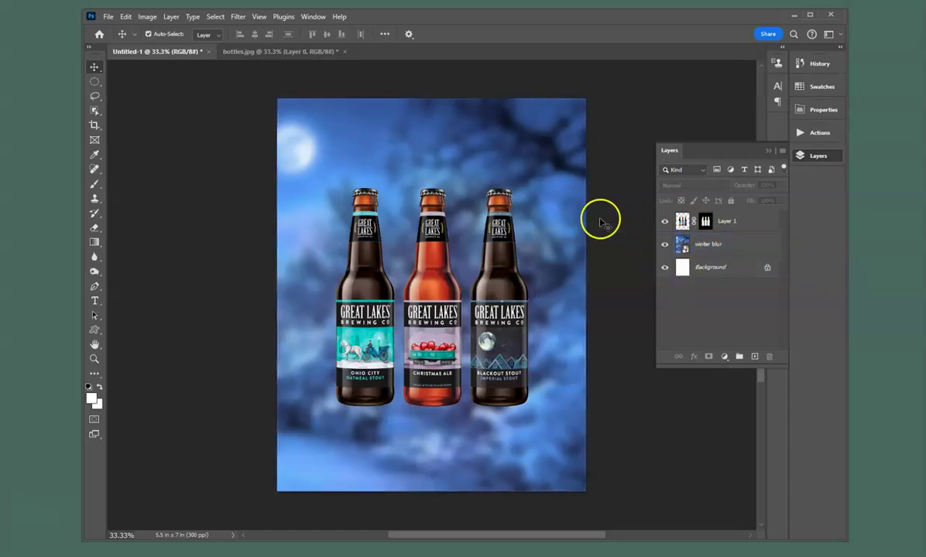
click(685, 222)
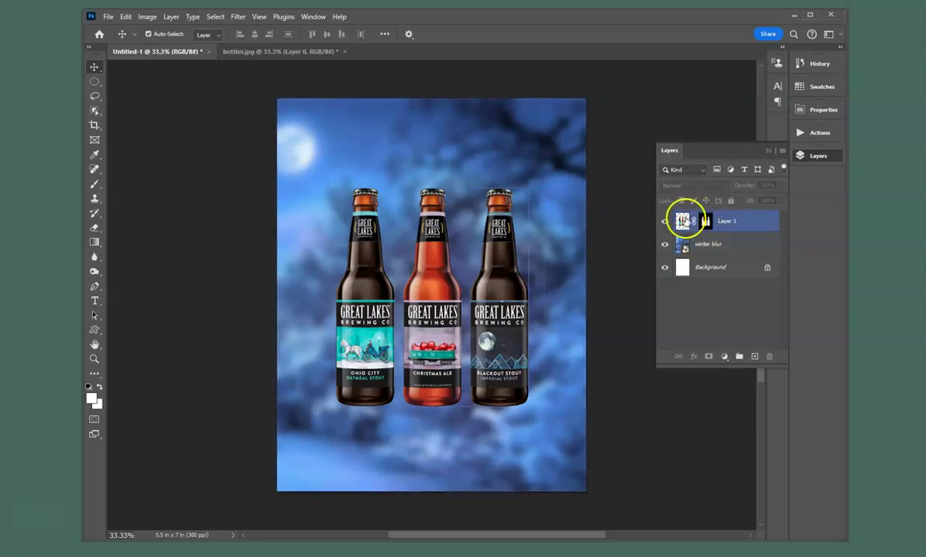
click(505, 288)
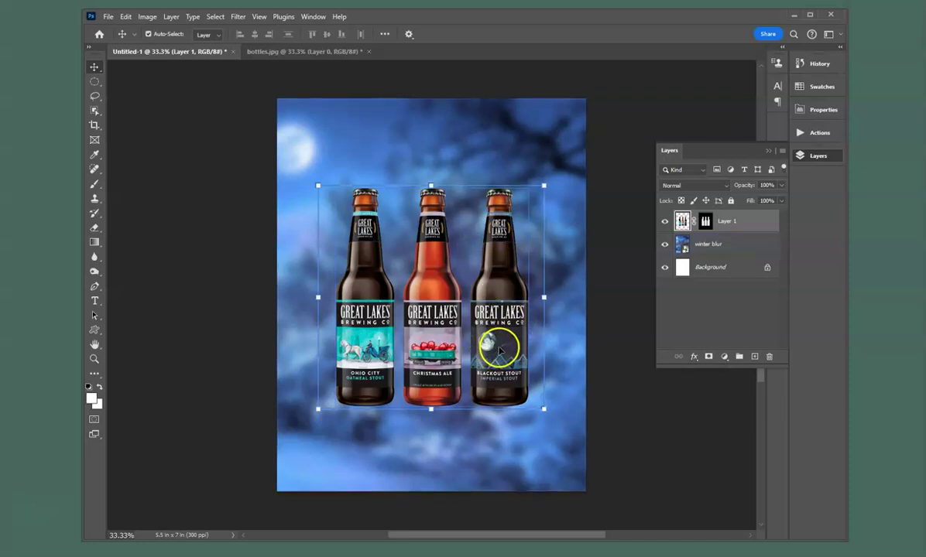
Add an Outer Glow to the bottles with reduced opacity, spread and size.
click(695, 360)
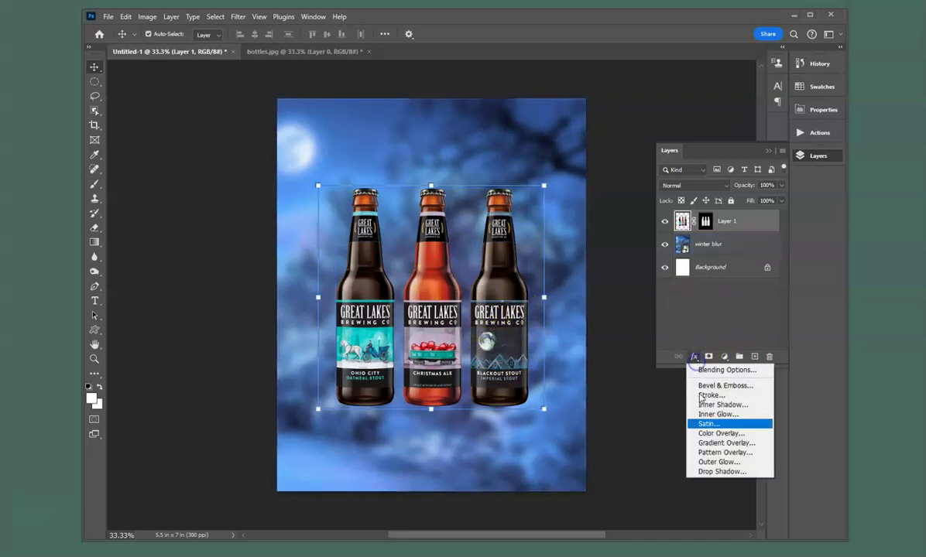
click(725, 463)
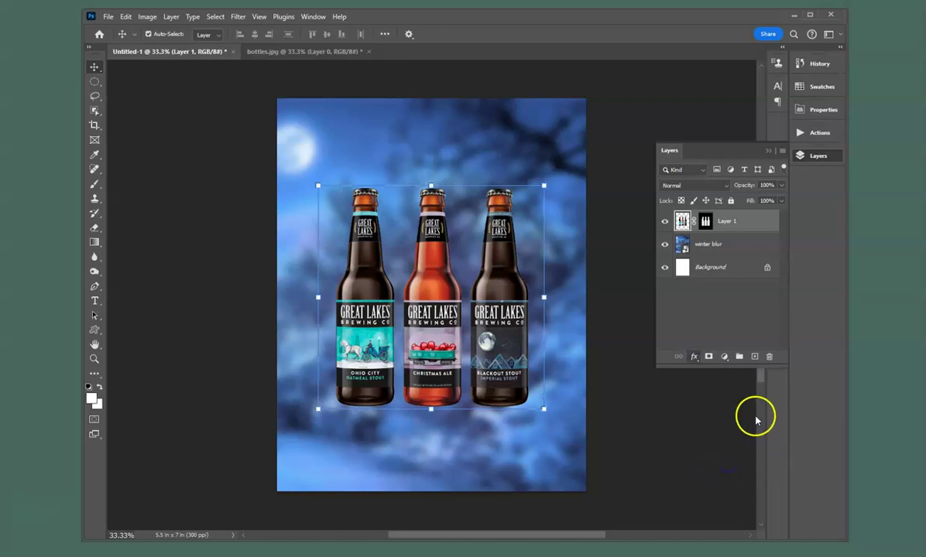
drag(692, 147, 752, 80)
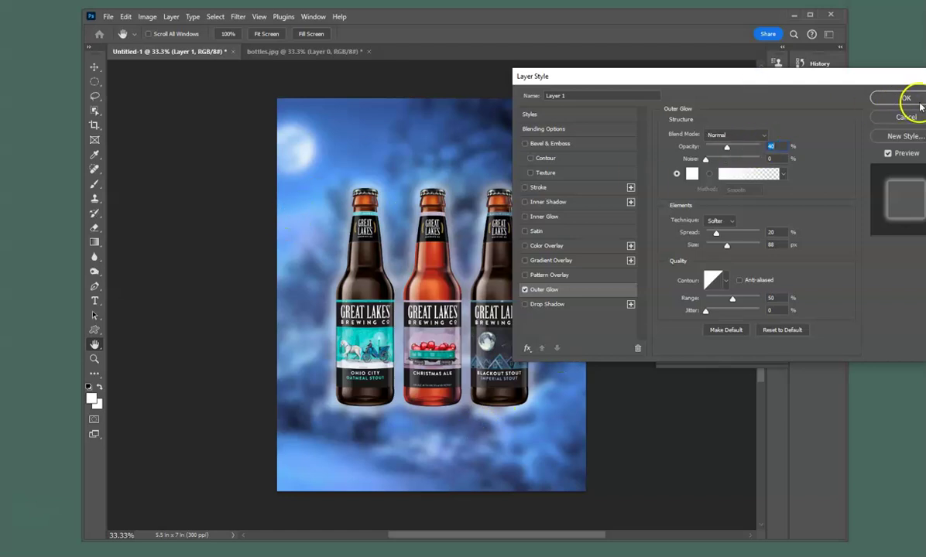
click(889, 154)
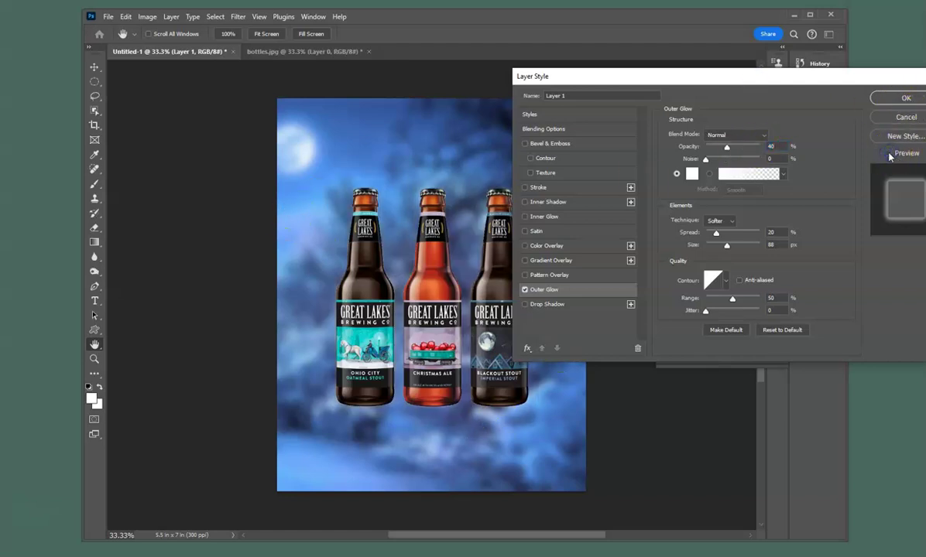
click(889, 154)
drag(840, 81, 800, 91)
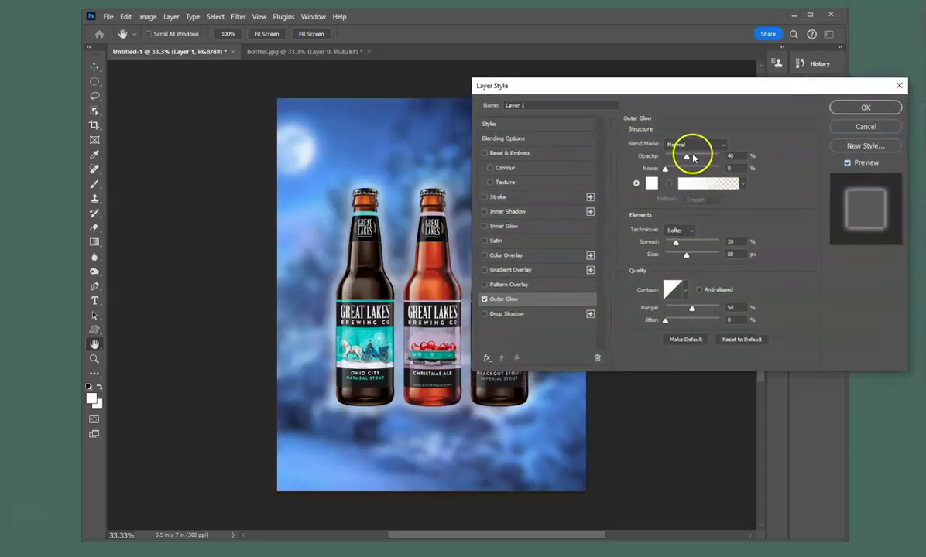
drag(686, 159, 688, 156)
drag(676, 245, 673, 247)
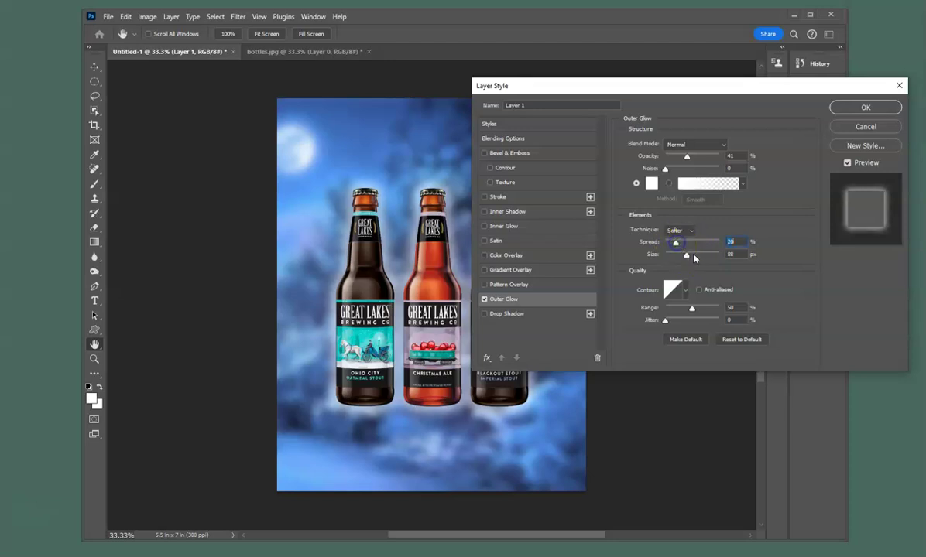
drag(687, 254, 679, 258)
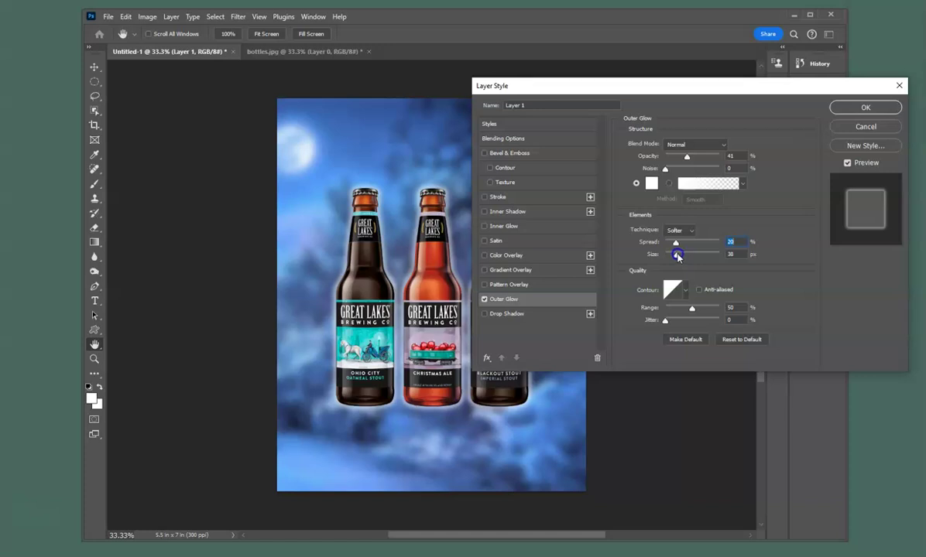
click(865, 109)
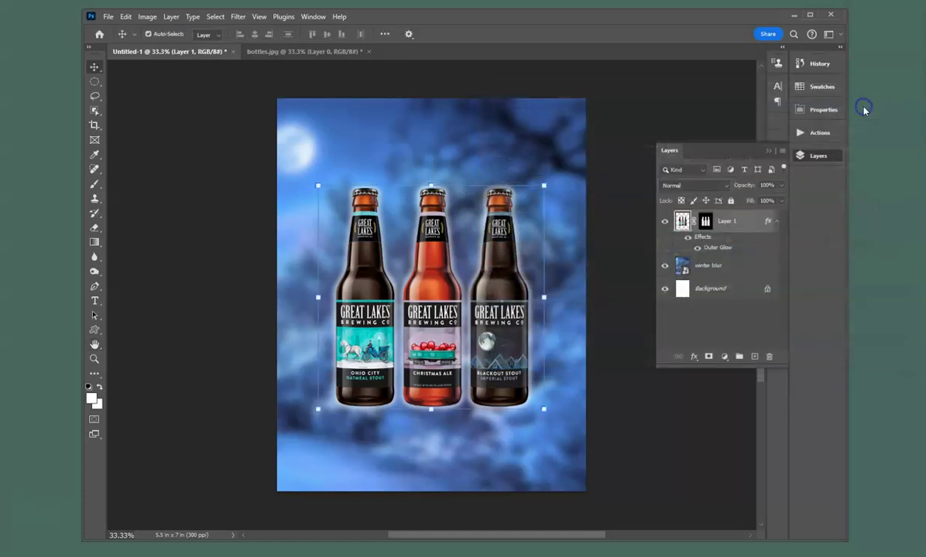
Compare the bottles with and without the glow, then deselect all layers.
click(688, 238)
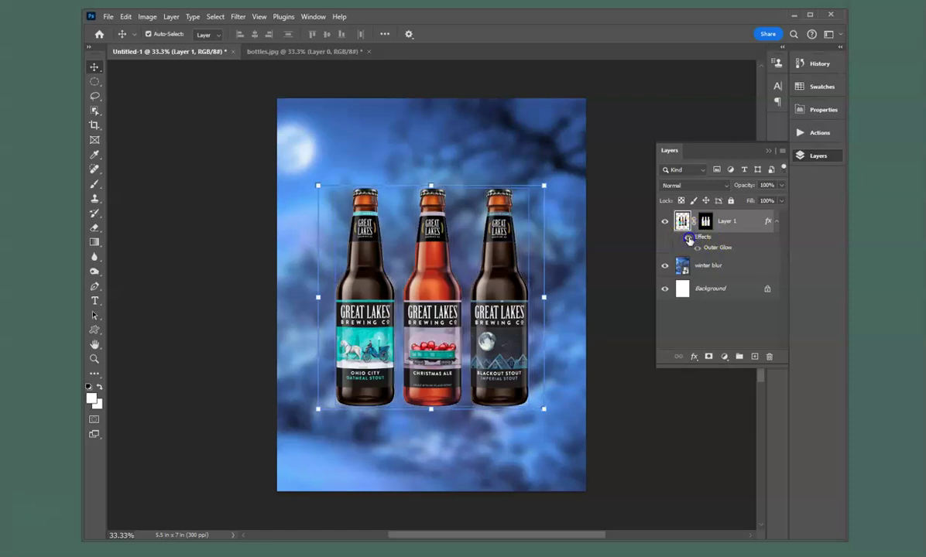
click(689, 239)
click(690, 240)
click(689, 240)
click(689, 240)
click(689, 240)
click(274, 175)
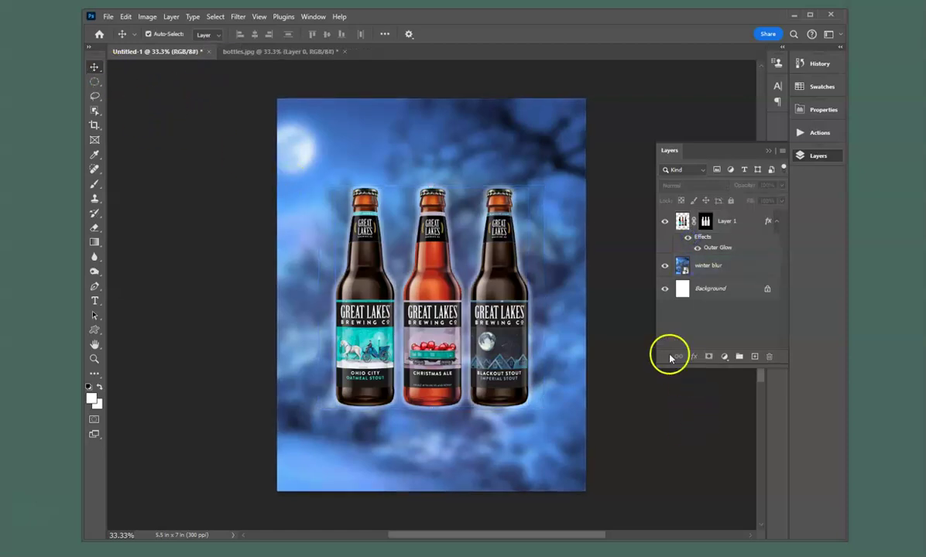
click(399, 234)
click(424, 128)
click(441, 245)
click(303, 331)
click(214, 317)
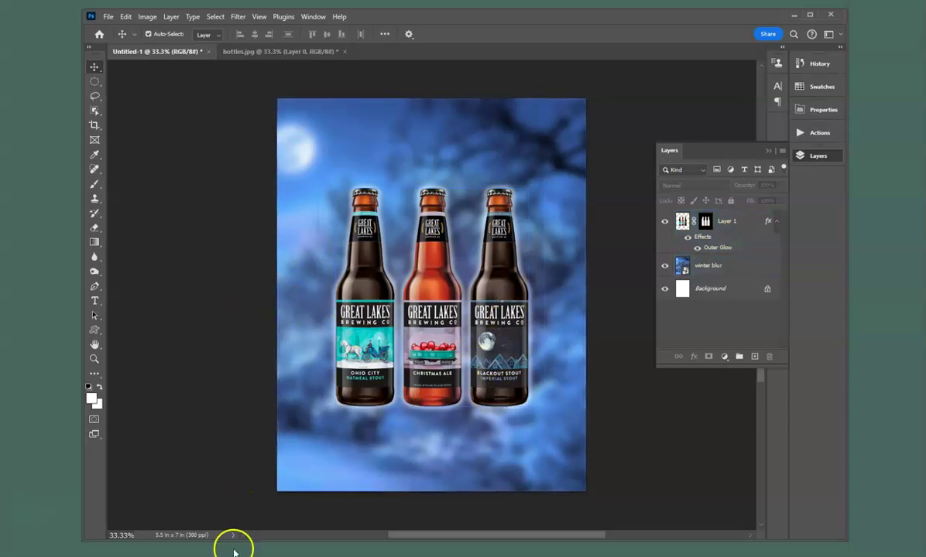
key(alt+Tab)
scroll(440, 268, up, 4)
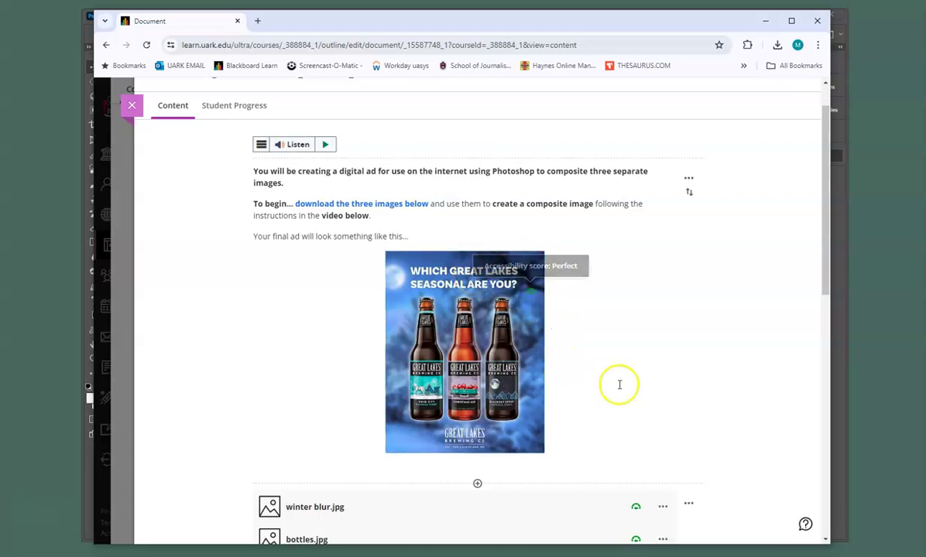
click(765, 21)
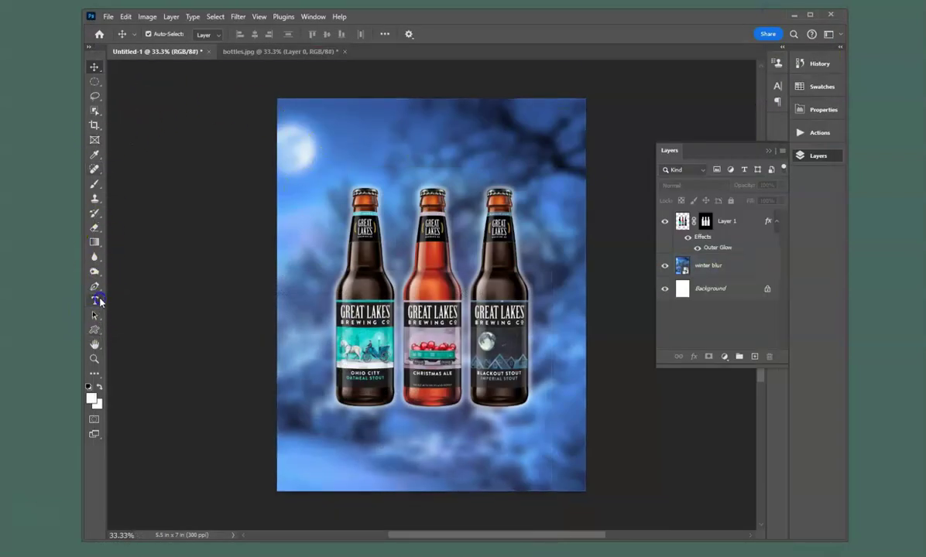
Add a 30 pt headline 'WHICH GREAT LAKES SEASONAL ARE YOU?' near the ad's top.
click(96, 300)
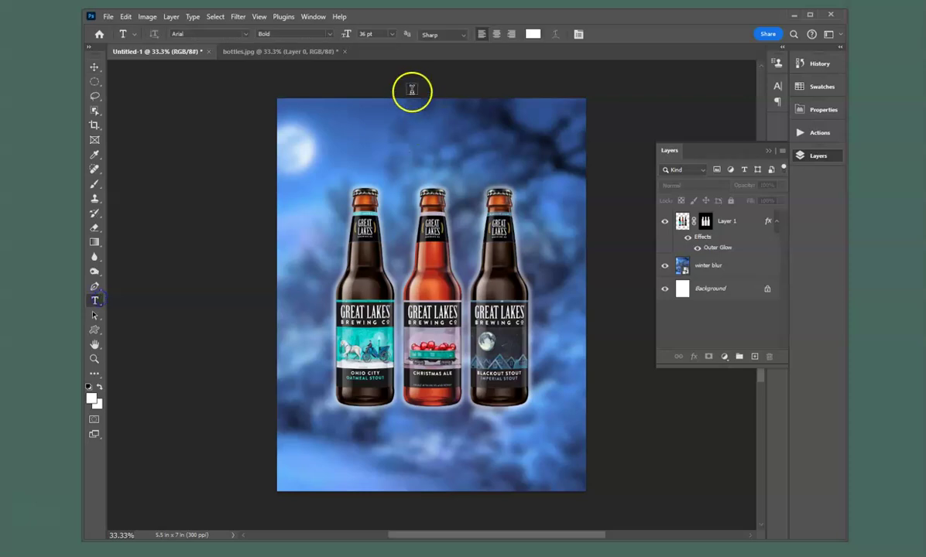
click(346, 125)
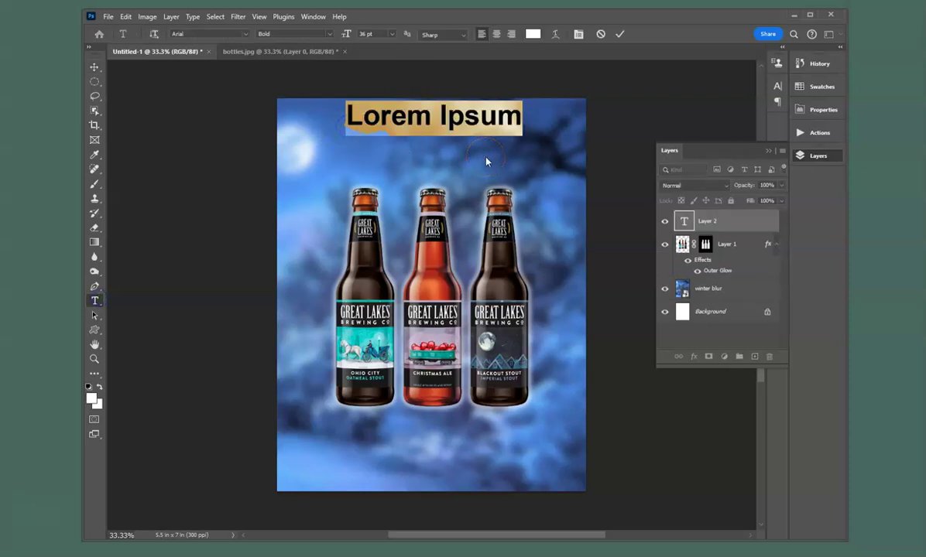
click(392, 36)
click(381, 156)
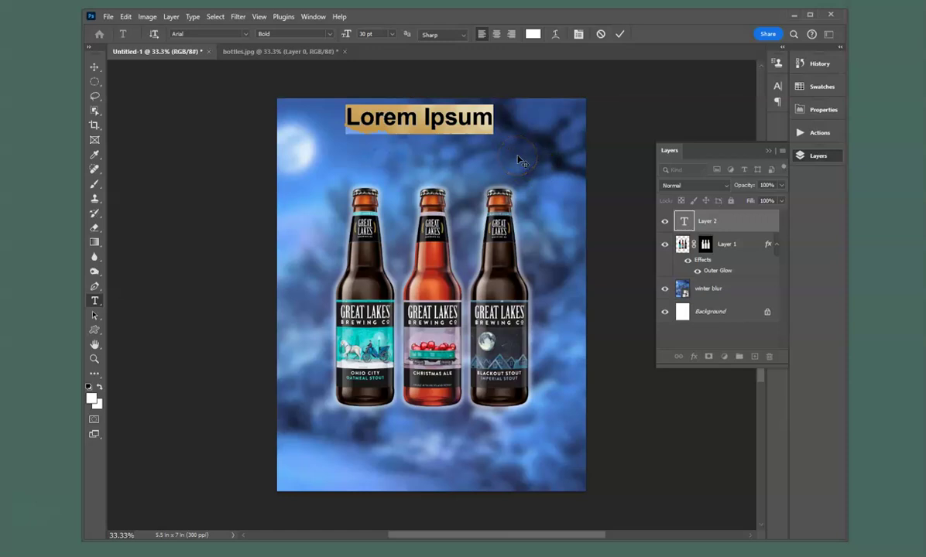
text(WHICH GREAT LAKES)
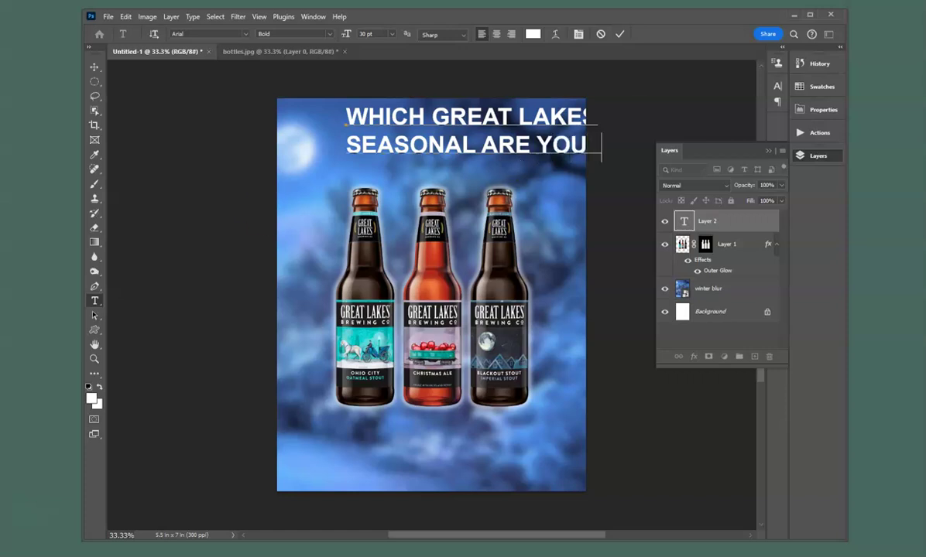
click(94, 68)
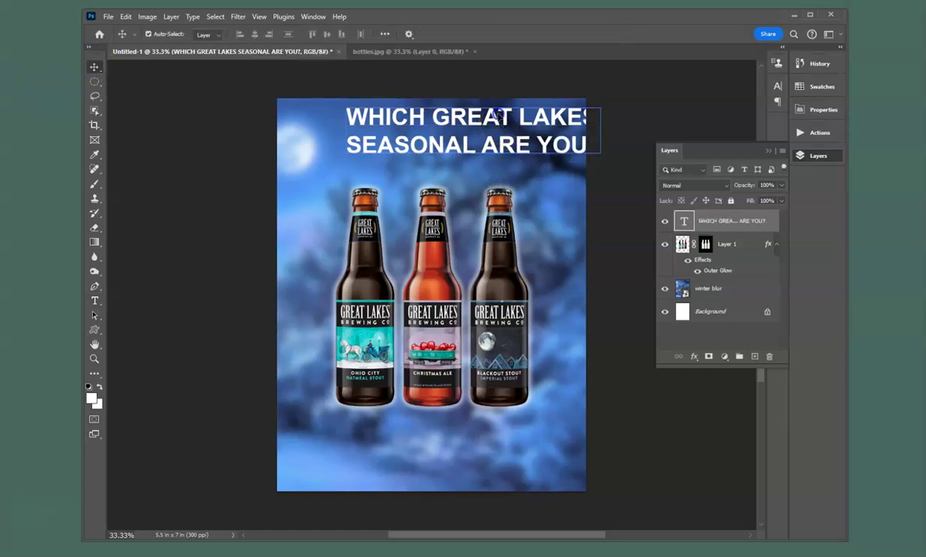
drag(500, 114, 463, 136)
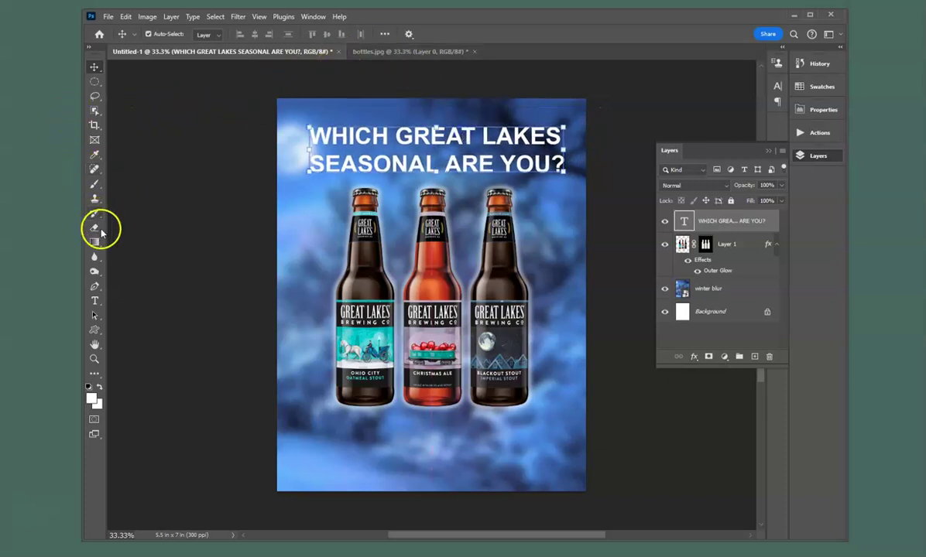
Resize the headline text to 24 pt and nudge it right and slightly up.
click(95, 301)
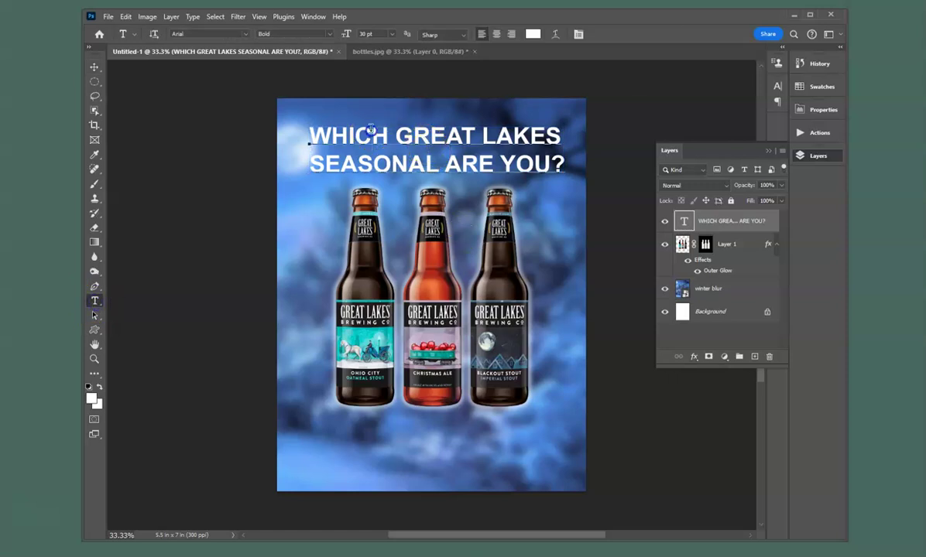
click(327, 133)
drag(315, 138, 542, 169)
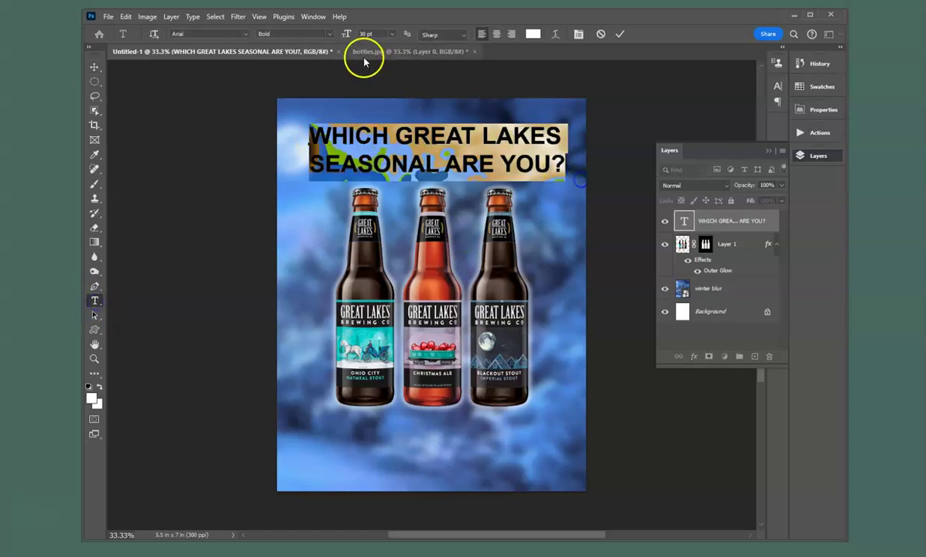
click(392, 34)
click(378, 147)
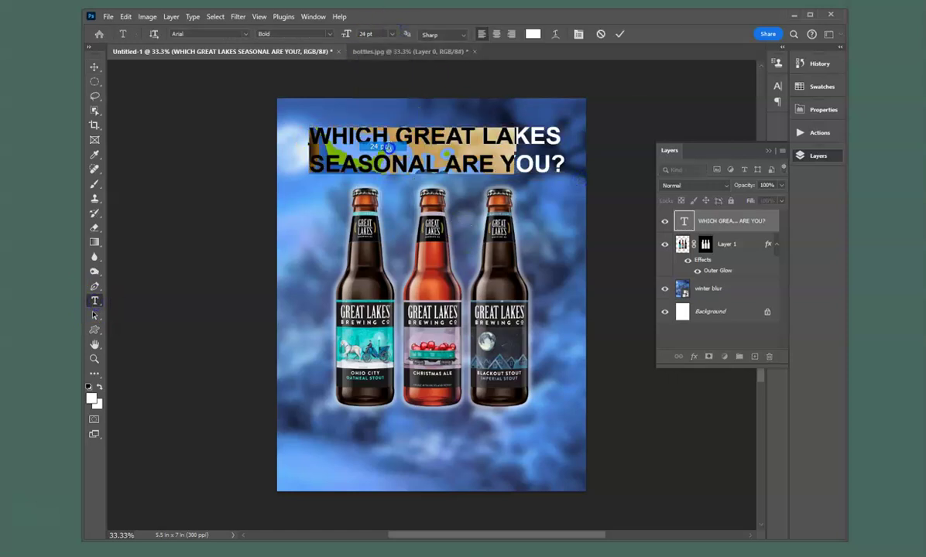
click(94, 67)
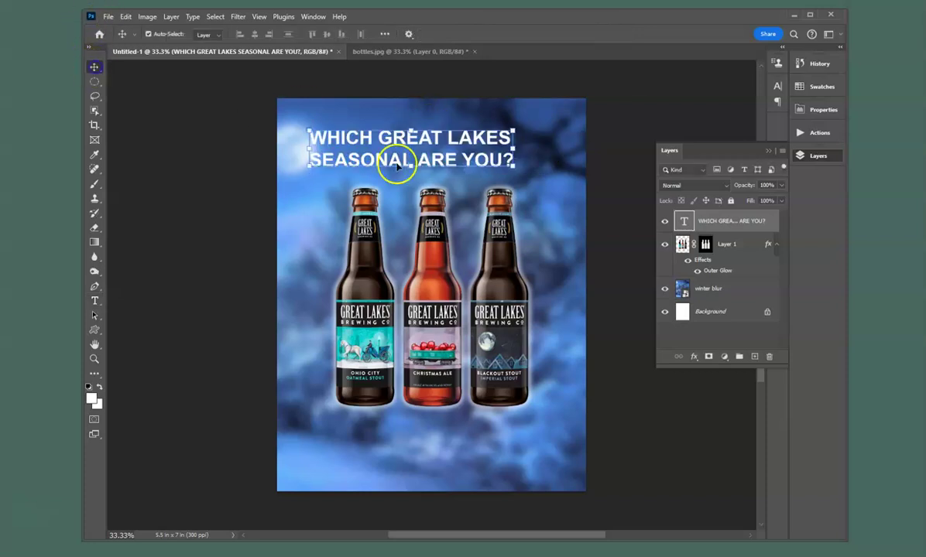
drag(419, 138, 446, 137)
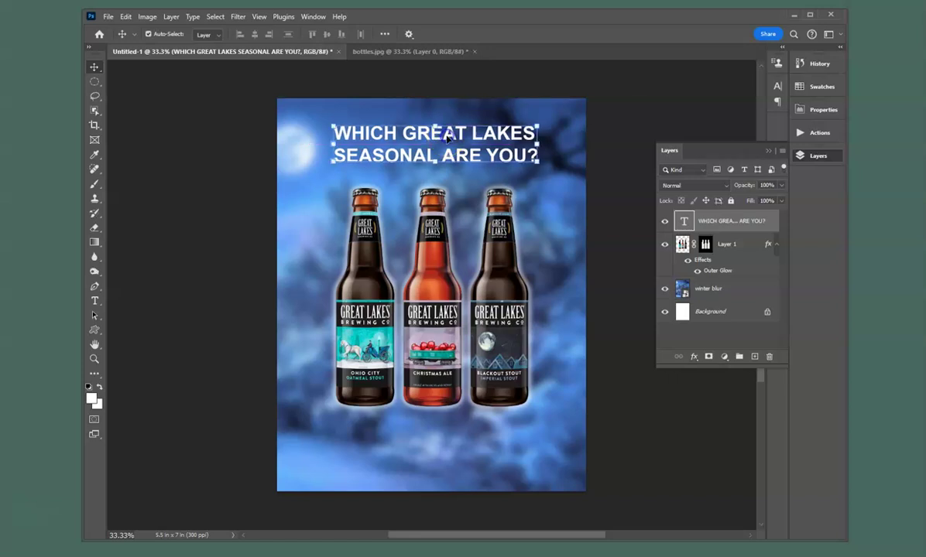
Centre-align the headline's two lines and drag it to the ad's horizontal centre.
click(95, 301)
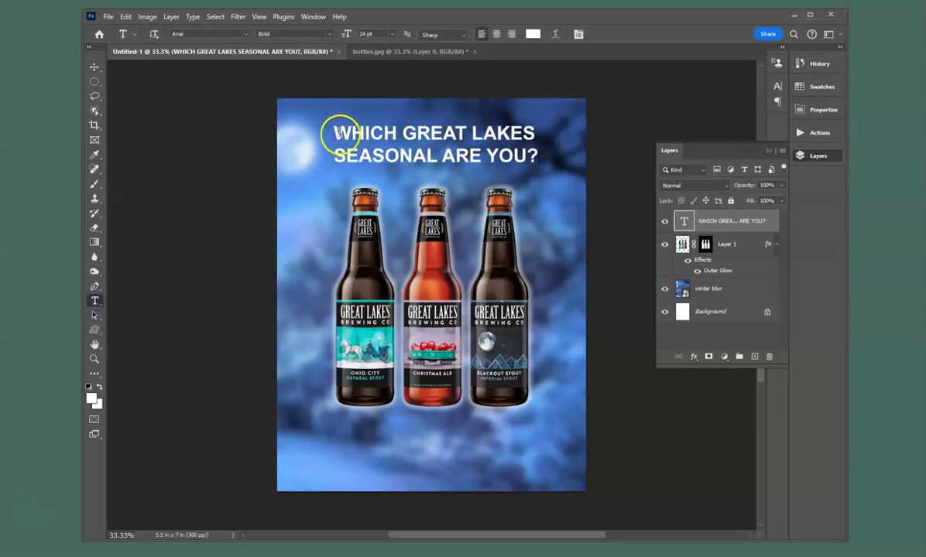
drag(334, 132, 515, 155)
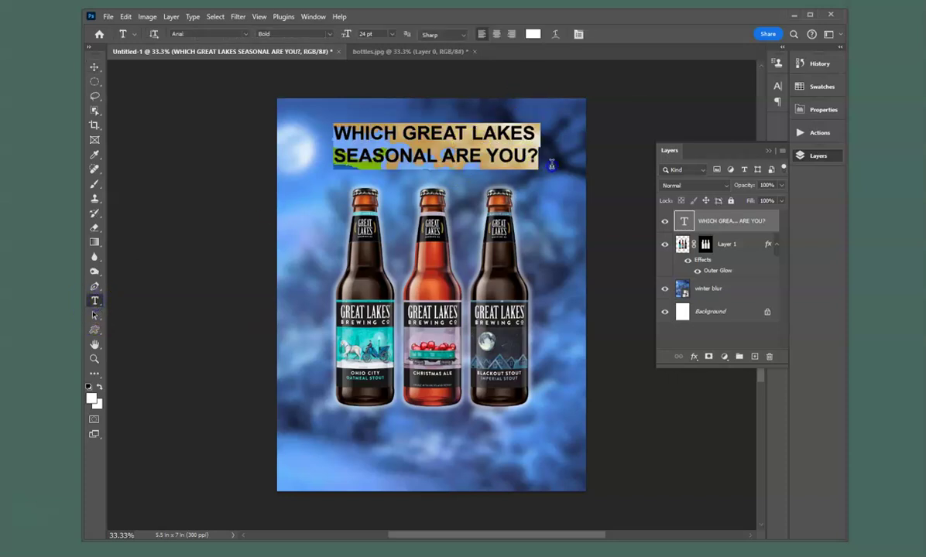
click(497, 35)
click(94, 68)
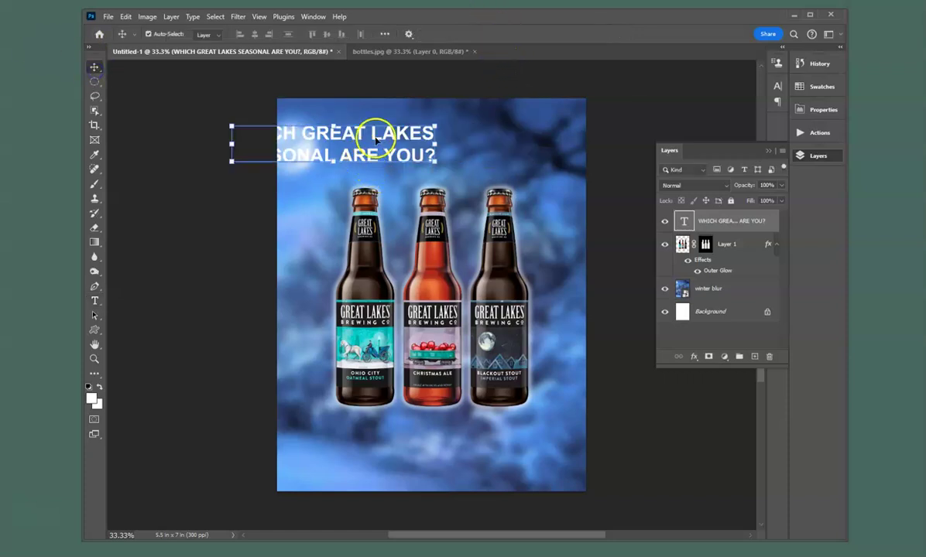
drag(375, 137, 475, 133)
click(544, 345)
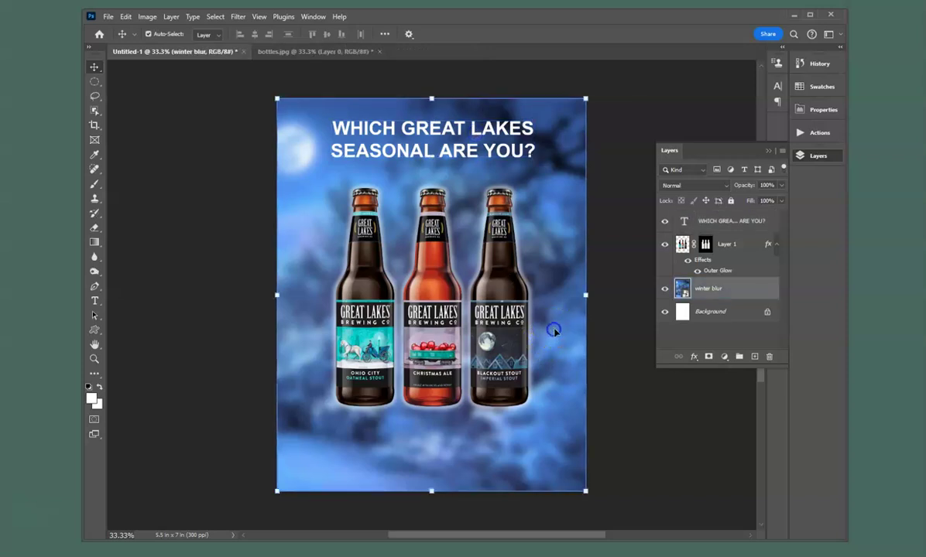
Place great lakes logo.jpg into the ad as an embedded image.
click(110, 17)
click(107, 17)
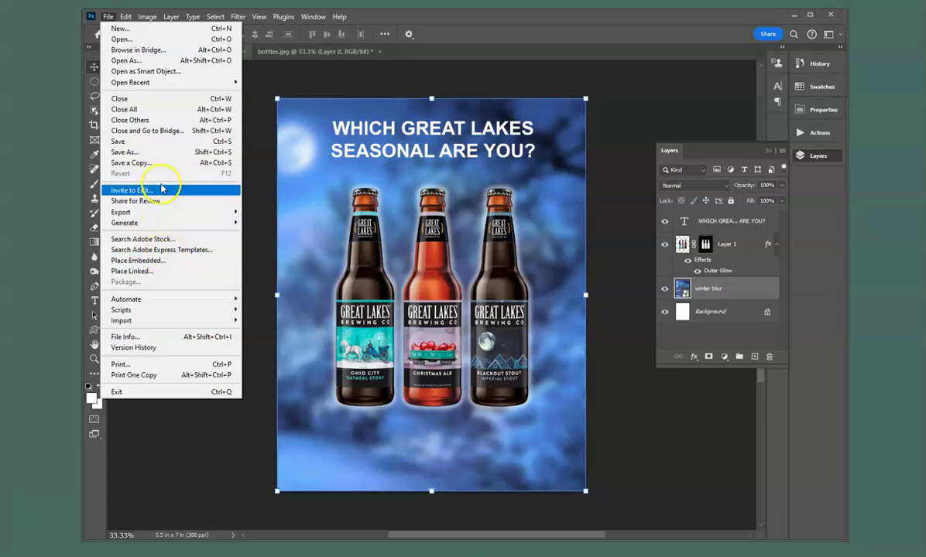
click(155, 265)
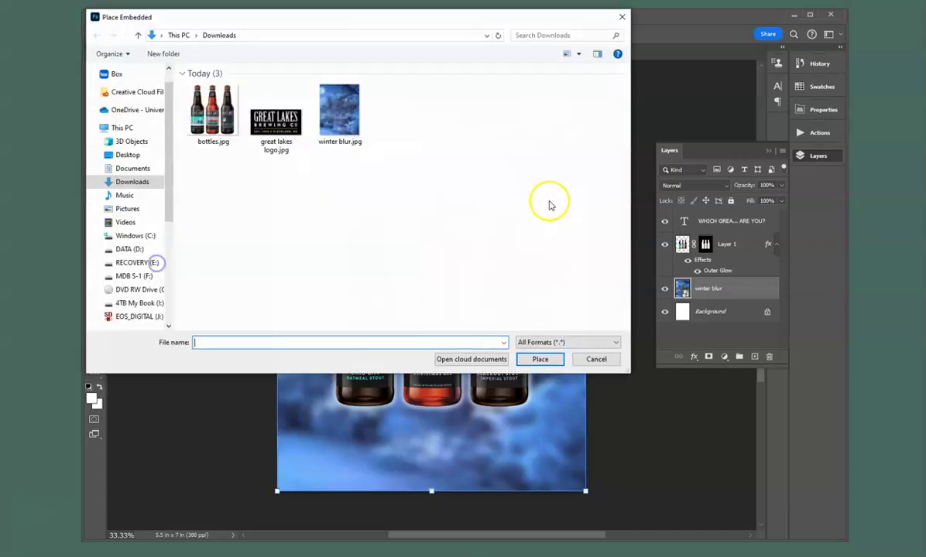
click(285, 129)
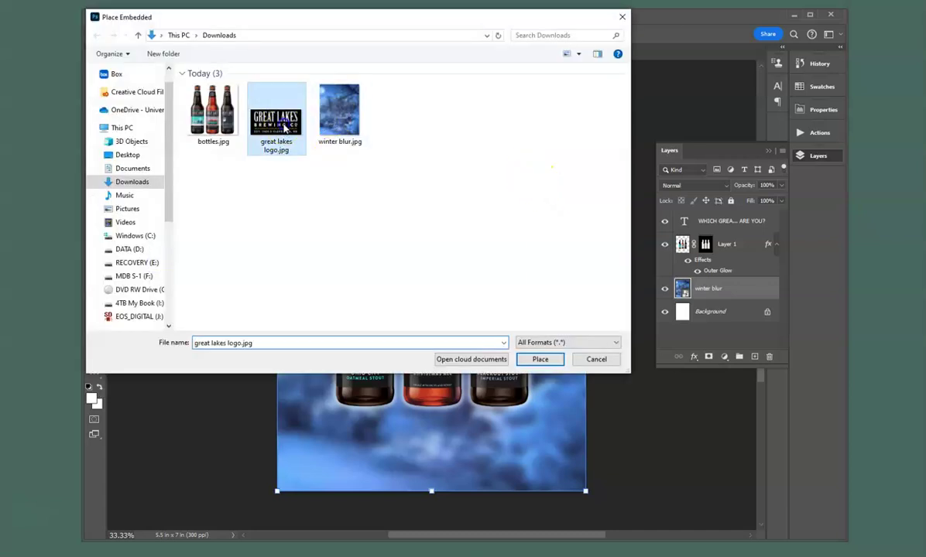
click(540, 359)
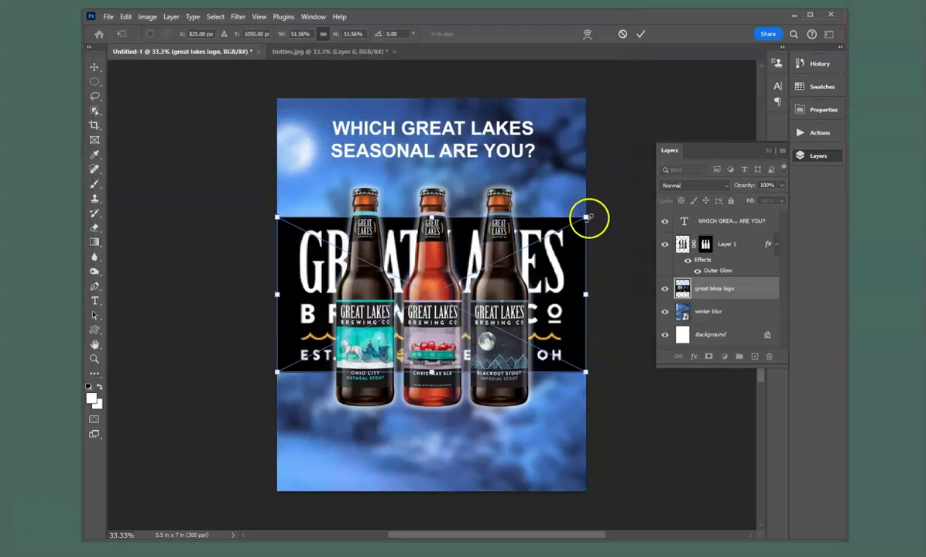
Scale the logo to about 25% and move it centred below the three bottles.
drag(588, 219, 433, 296)
drag(366, 319, 447, 434)
drag(519, 410, 467, 433)
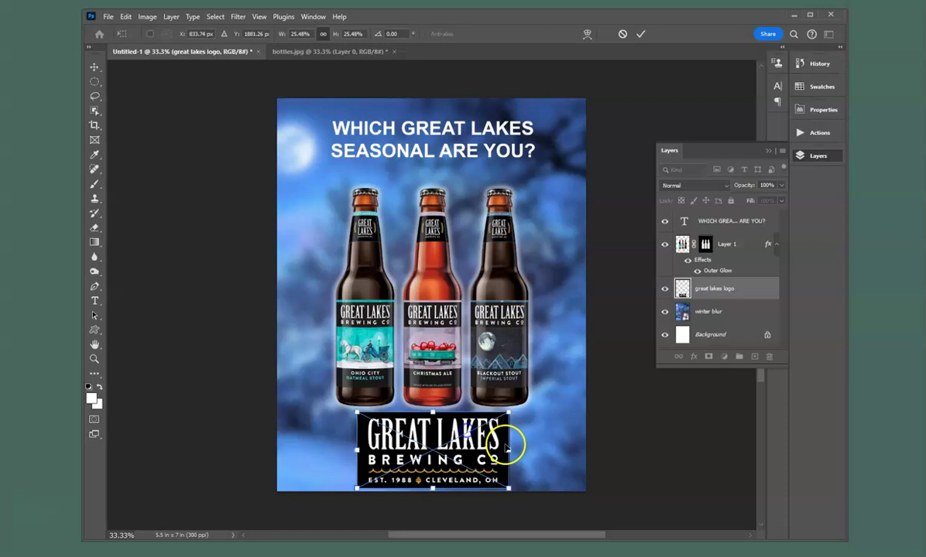
Commit the logo transform and set its blend mode to Lighter Color, after previewing Darken, Multiply and Lighten.
click(718, 288)
click(743, 198)
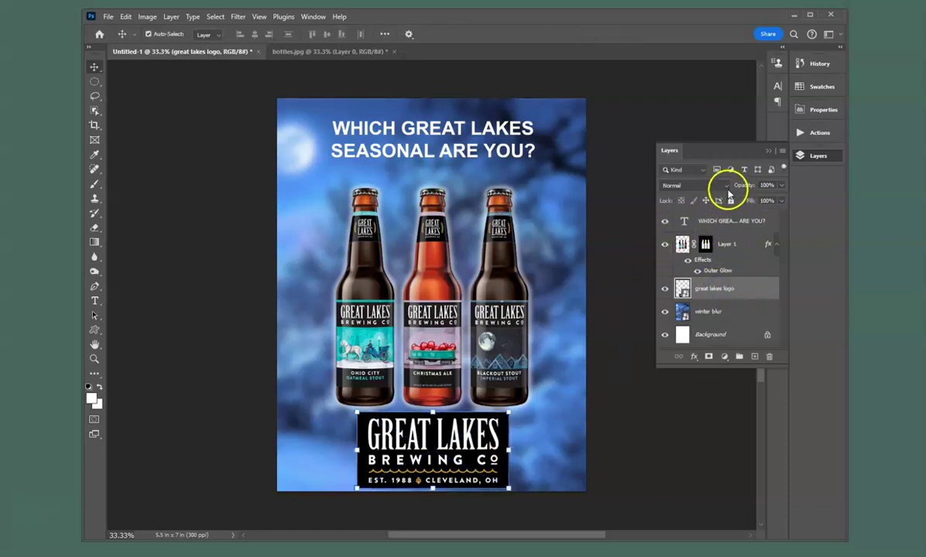
click(726, 186)
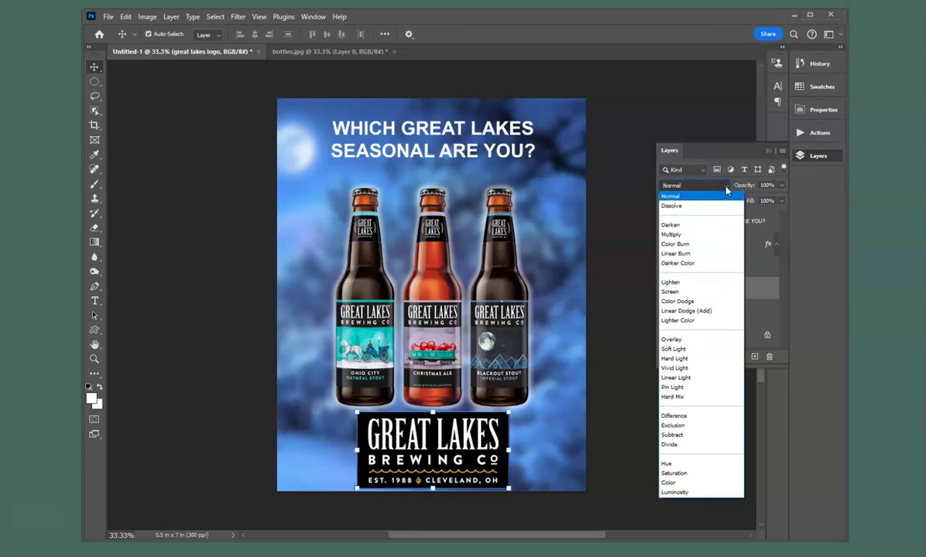
drag(726, 192, 716, 228)
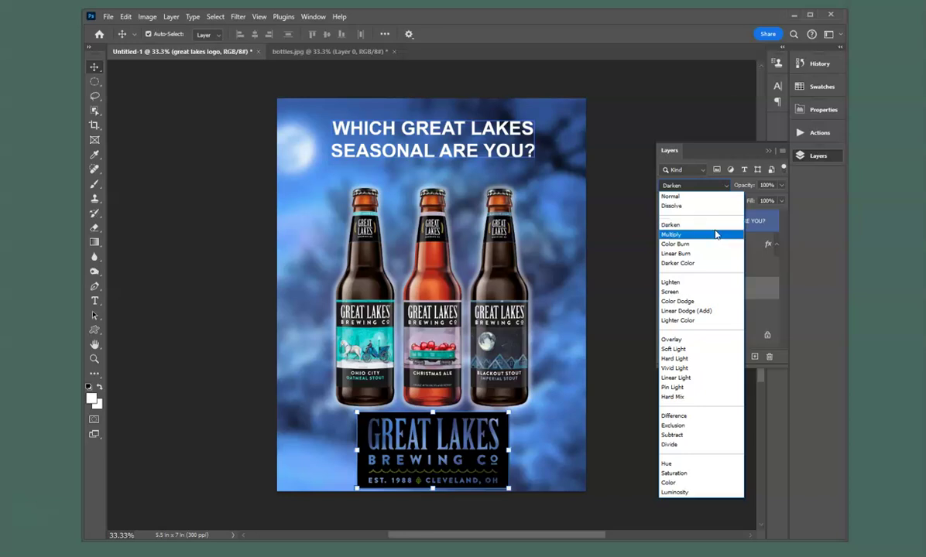
click(714, 244)
mouse_move(714, 245)
mouse_down()
mouse_move(711, 300)
mouse_move(710, 292)
mouse_move(720, 321)
mouse_up()
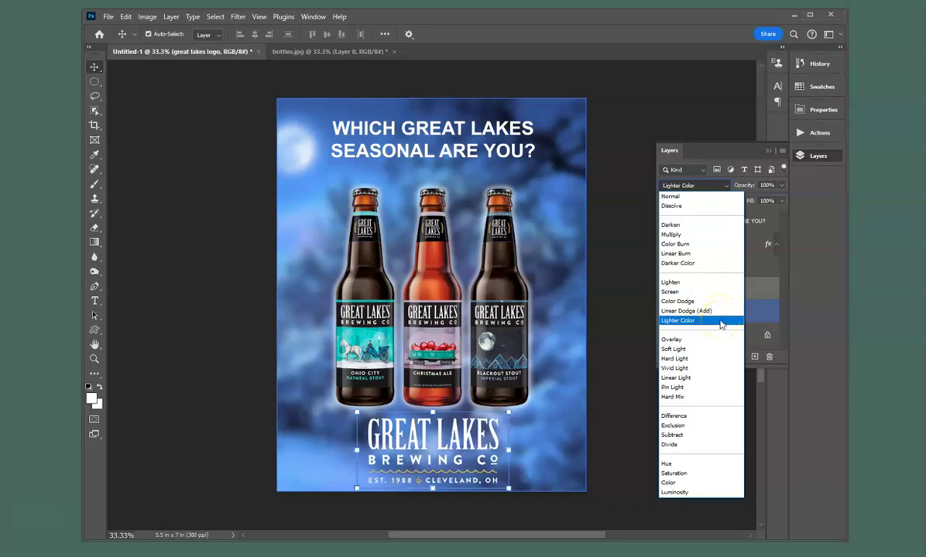
mouse_move(720, 324)
mouse_down()
mouse_move(710, 271)
mouse_move(714, 324)
mouse_up()
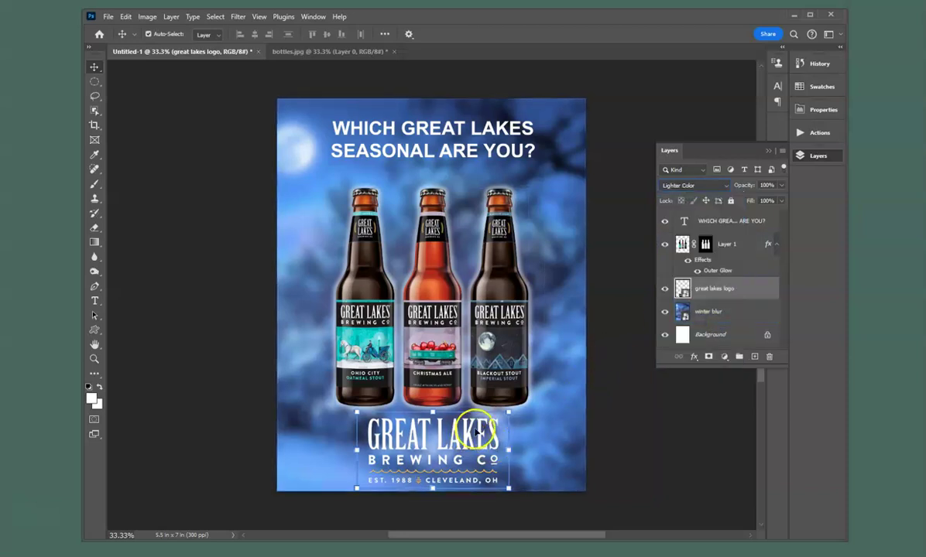
Hide and reshow the winter blur layer to check the logo's blend.
click(544, 434)
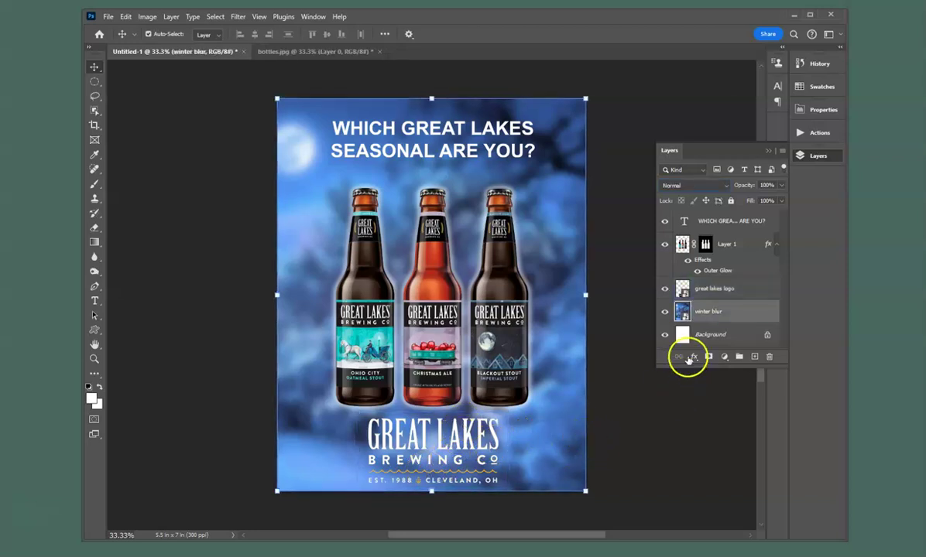
click(665, 313)
click(664, 313)
click(485, 445)
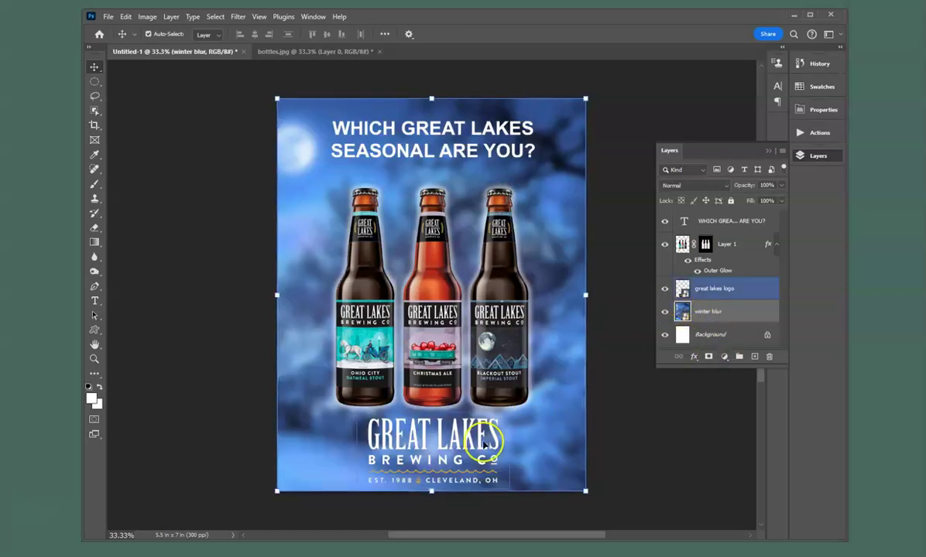
click(385, 272)
click(486, 461)
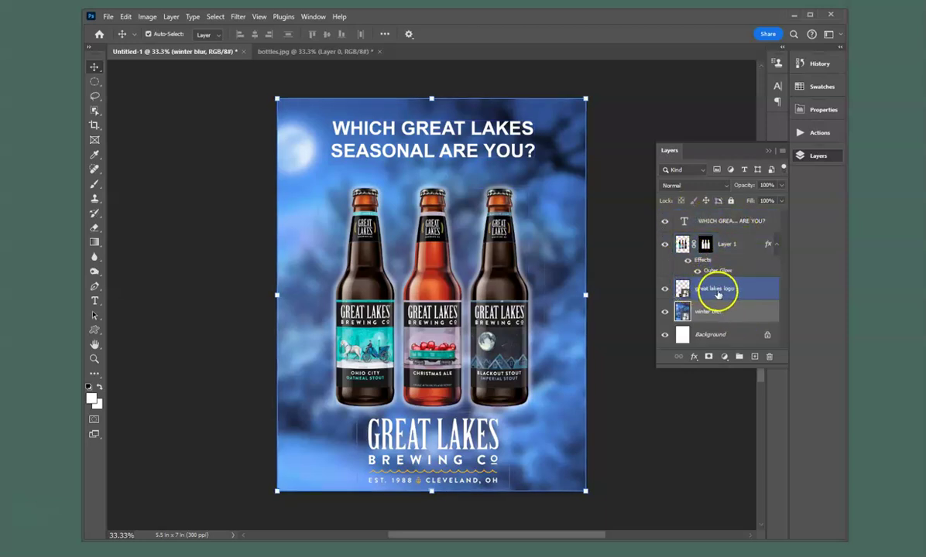
click(723, 186)
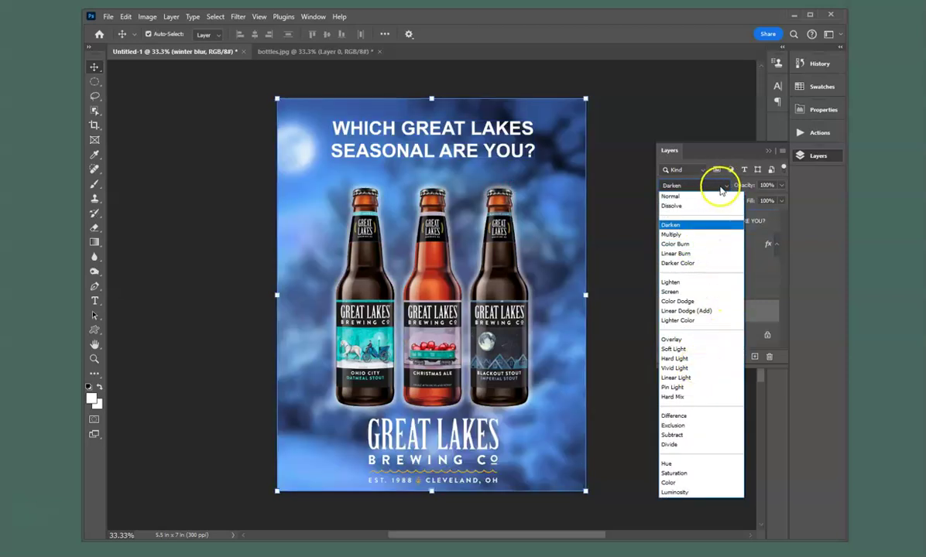
click(728, 155)
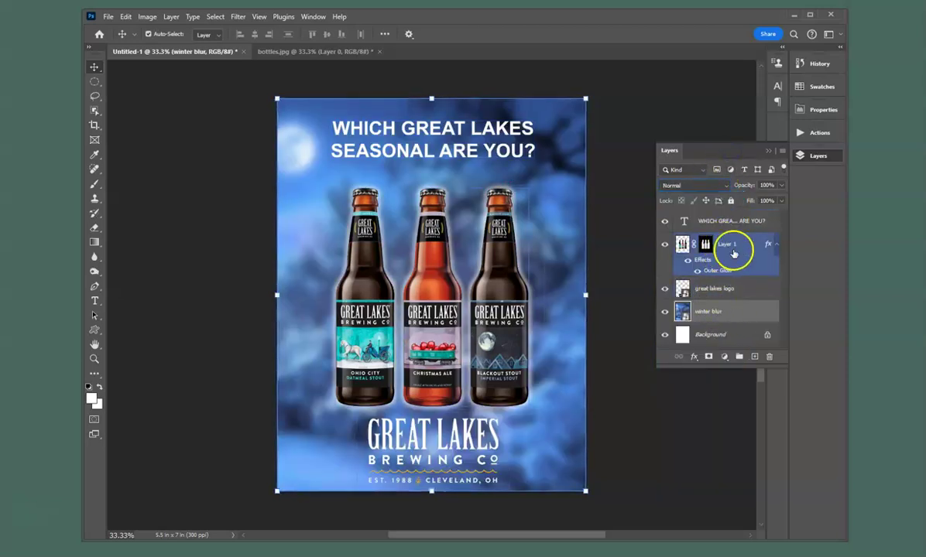
click(727, 293)
click(726, 186)
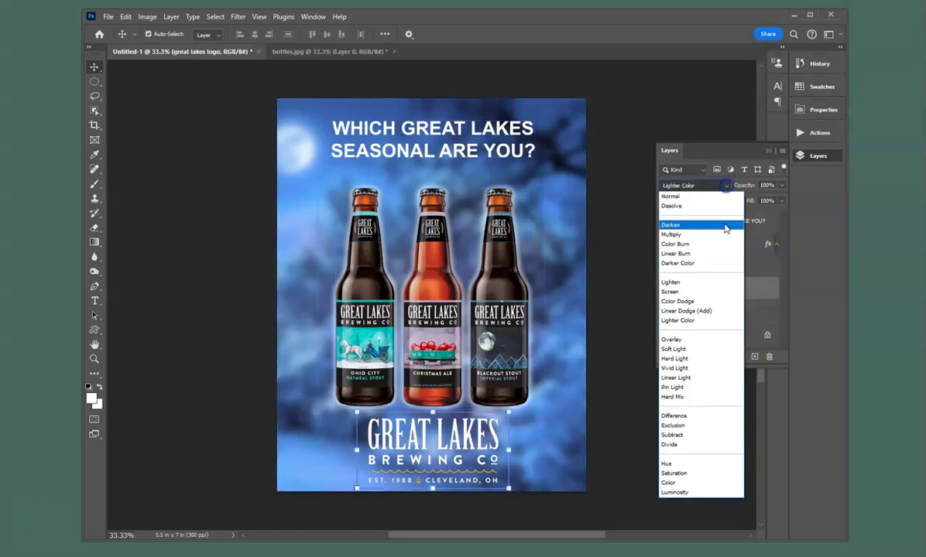
click(702, 327)
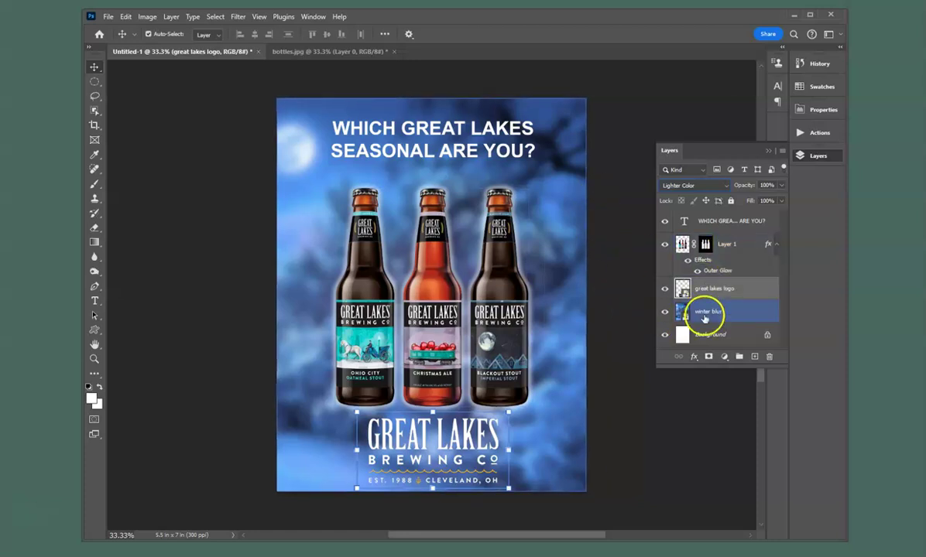
drag(704, 310, 687, 293)
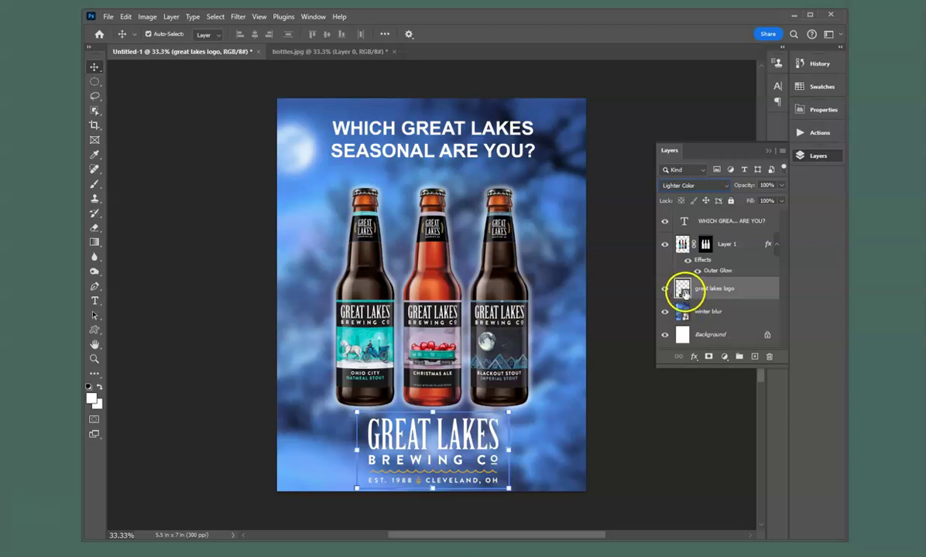
click(685, 315)
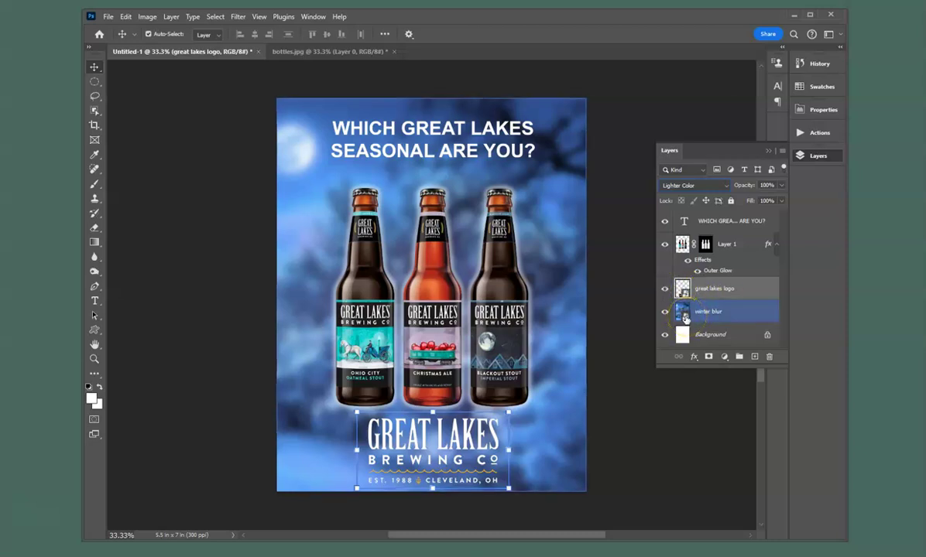
click(709, 354)
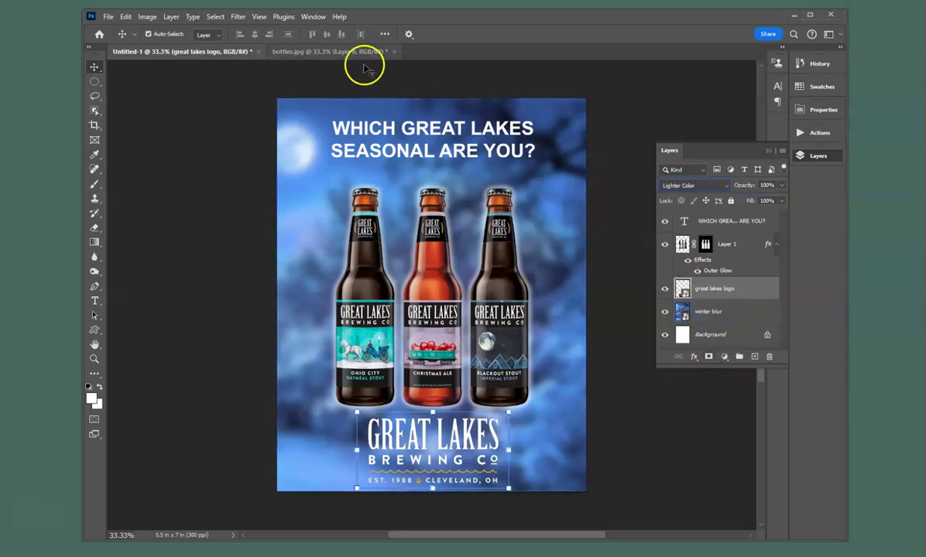
Close bottles.jpg without saving its changes.
click(387, 53)
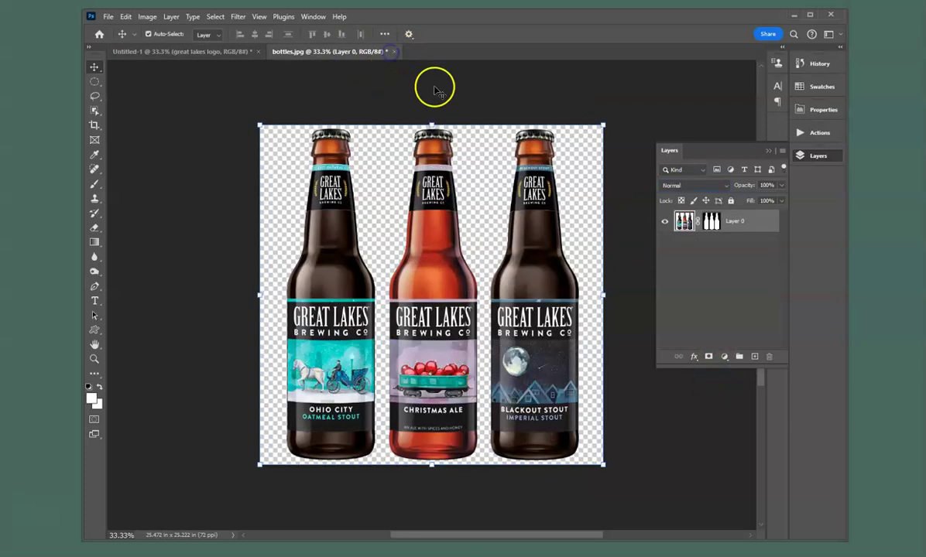
click(395, 52)
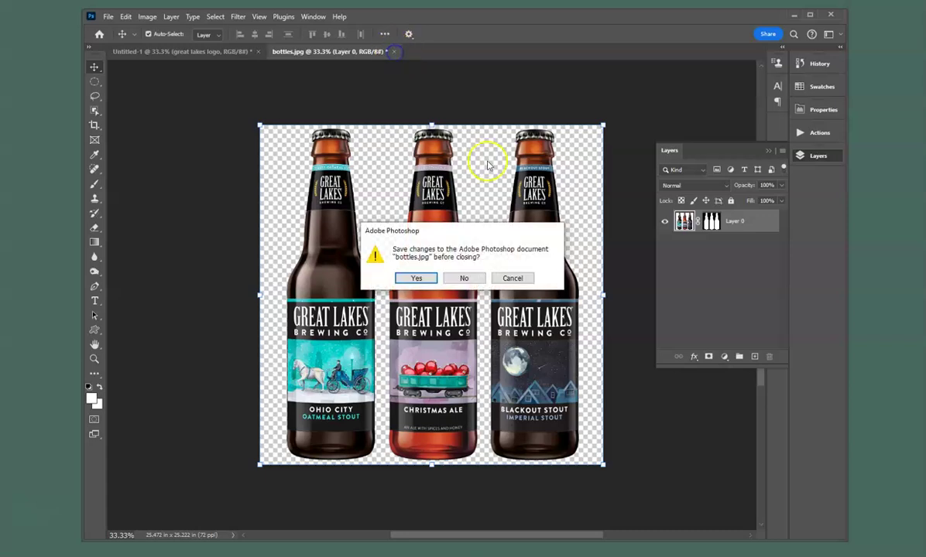
click(470, 276)
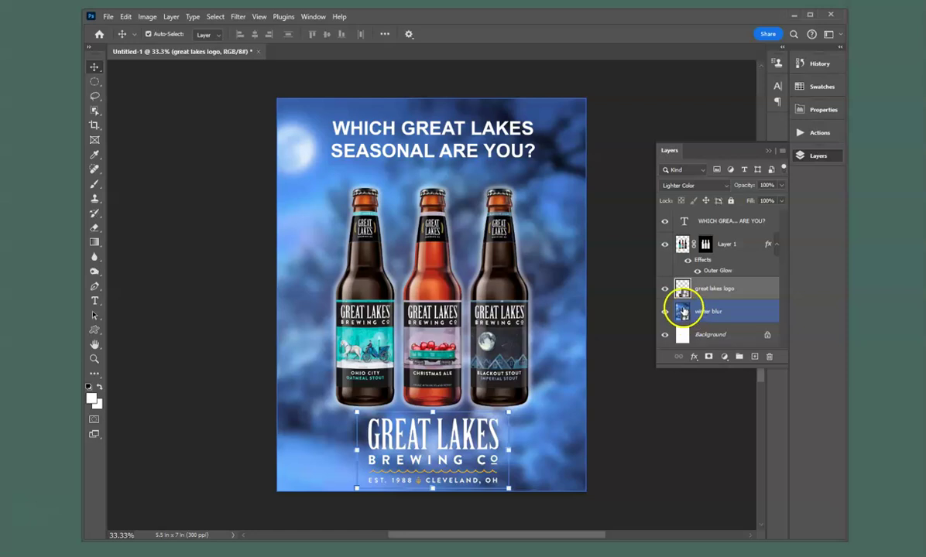
Open the winter blur smart object's contents as its own winter blur.jpg document.
double_click(682, 311)
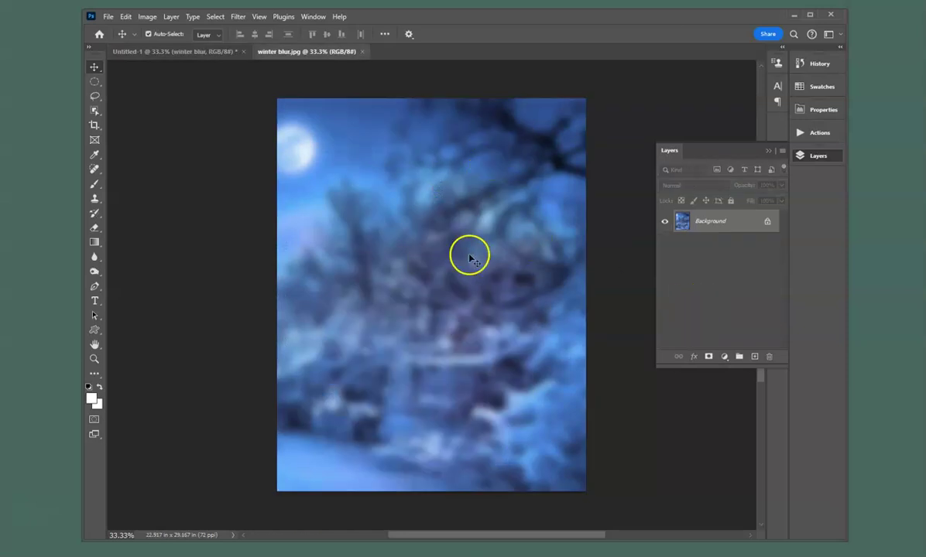
click(205, 51)
click(317, 53)
click(200, 51)
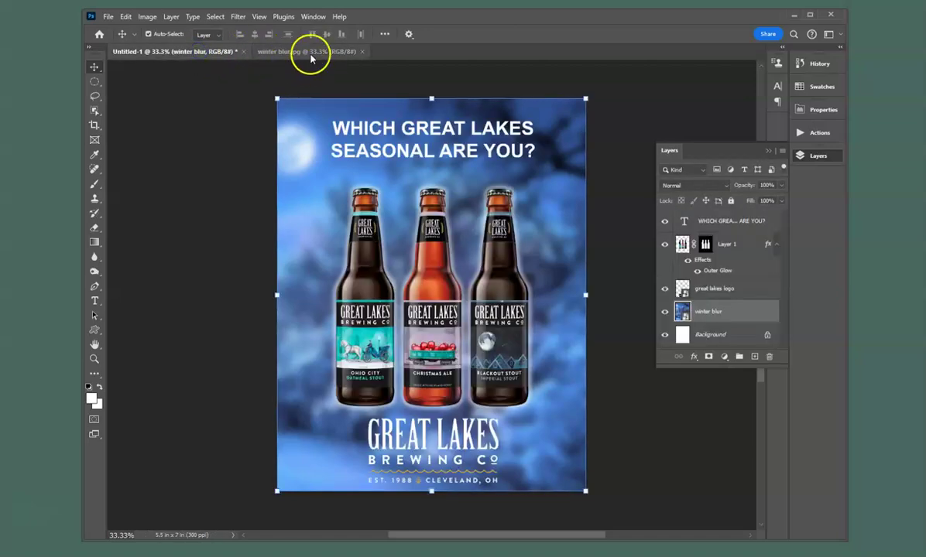
click(314, 55)
click(171, 54)
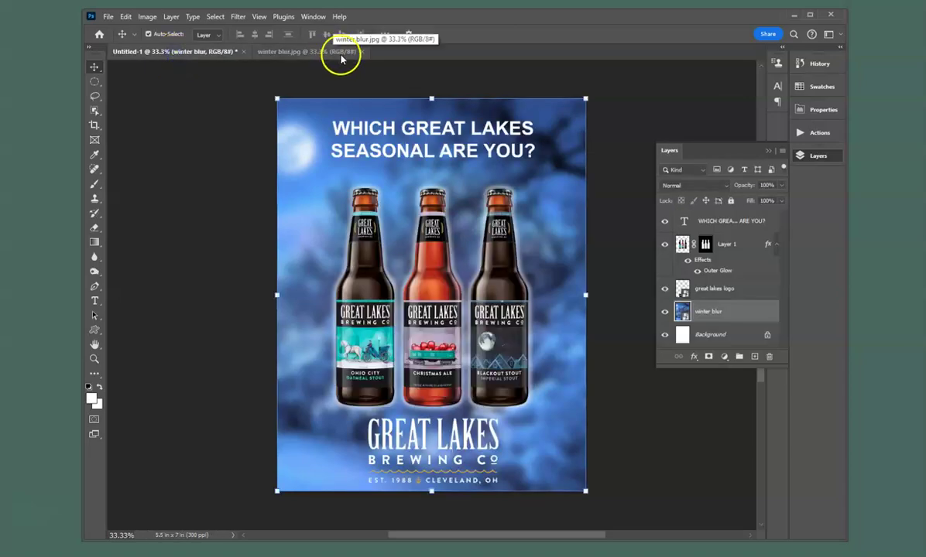
click(341, 54)
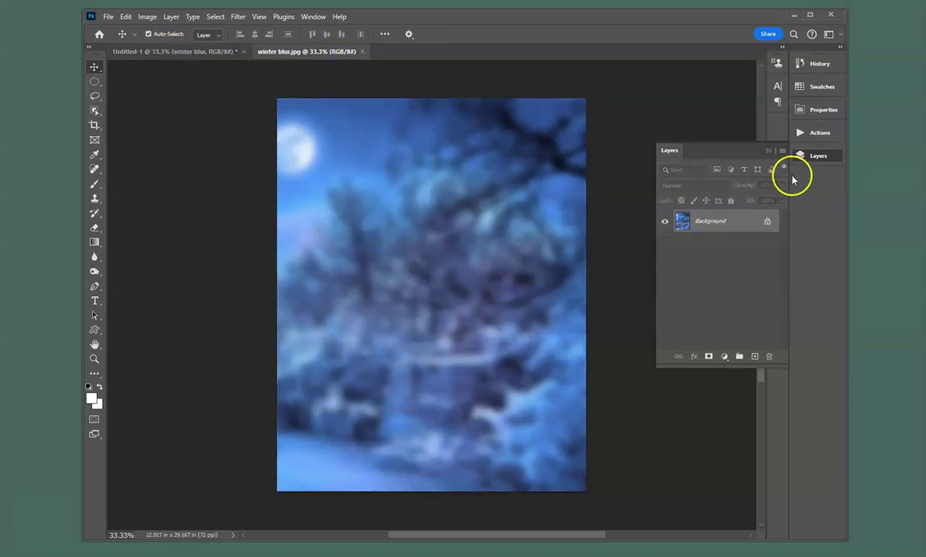
Unlock the winter blur Background into Layer 0 and apply the Add a vignette quick action.
click(767, 225)
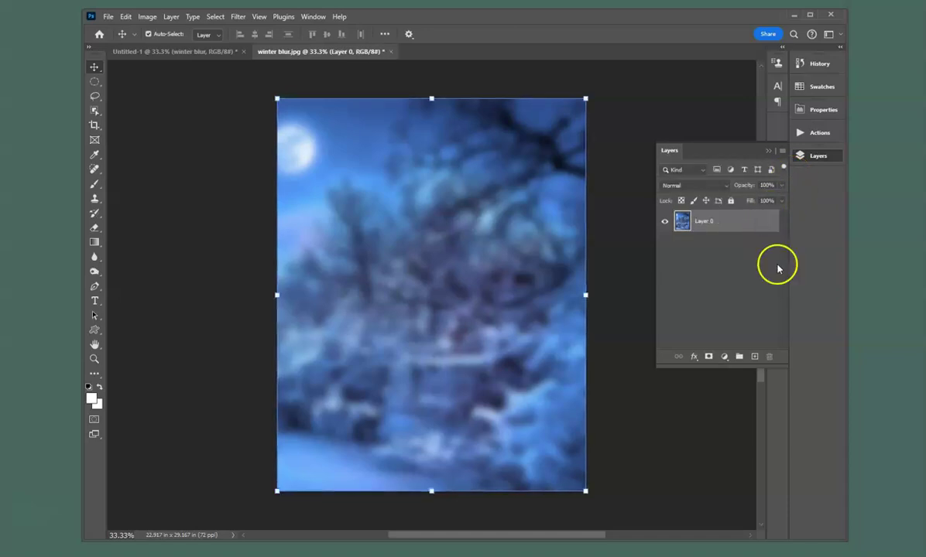
click(823, 109)
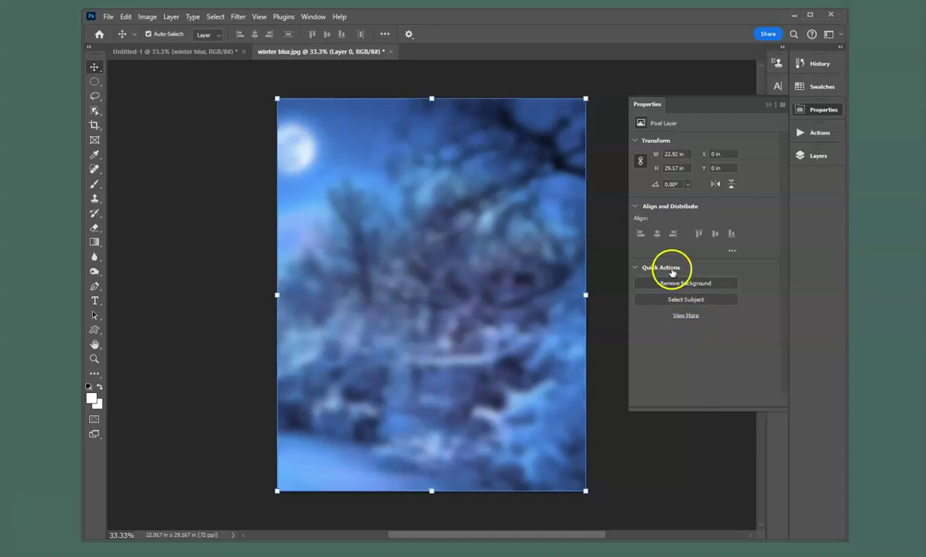
click(689, 316)
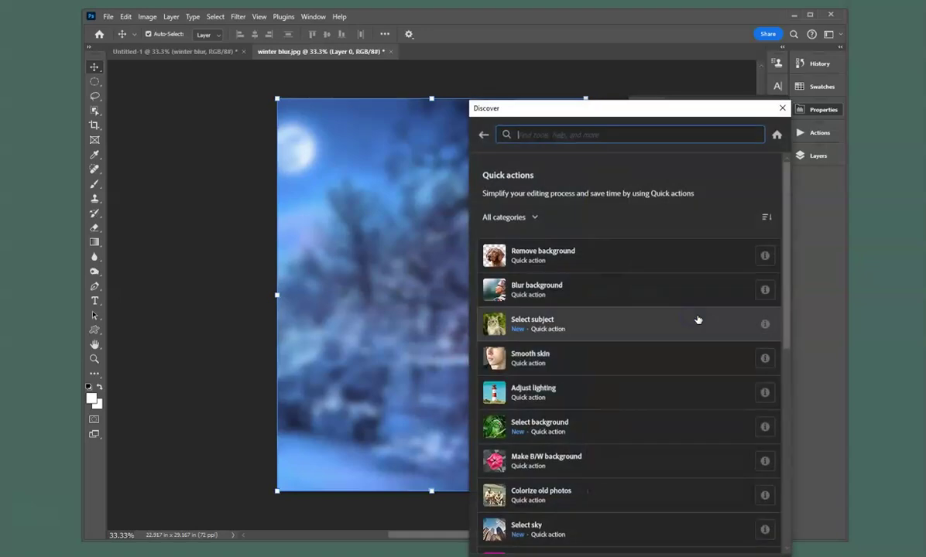
drag(686, 105, 708, 51)
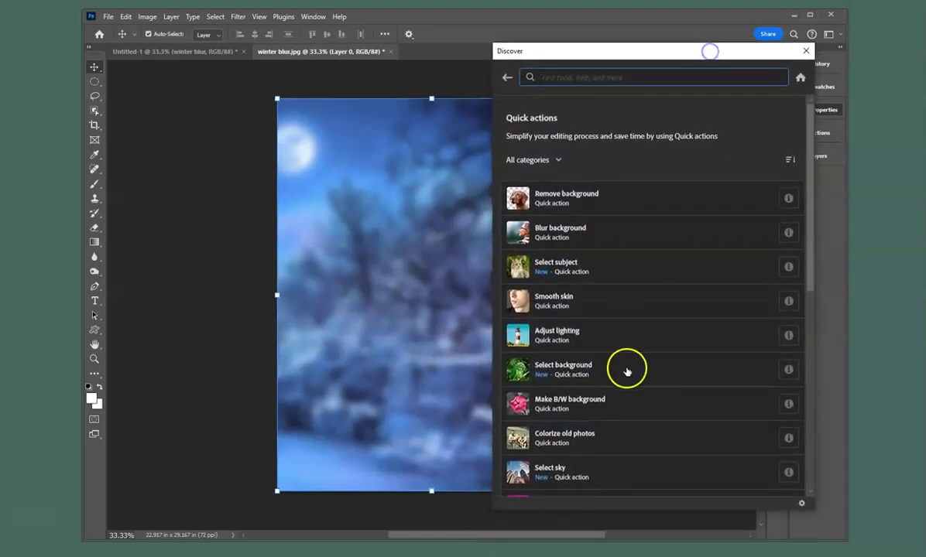
scroll(625, 361, down, 3)
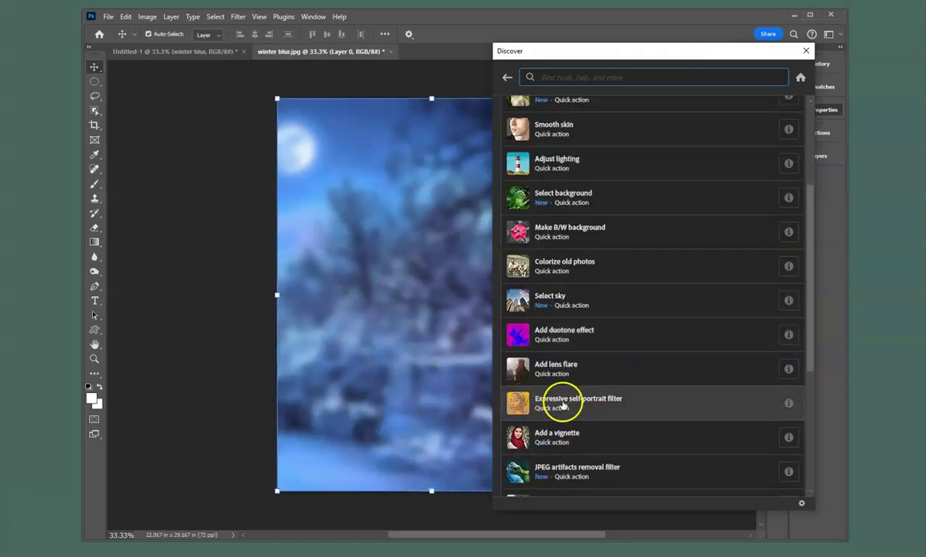
click(572, 439)
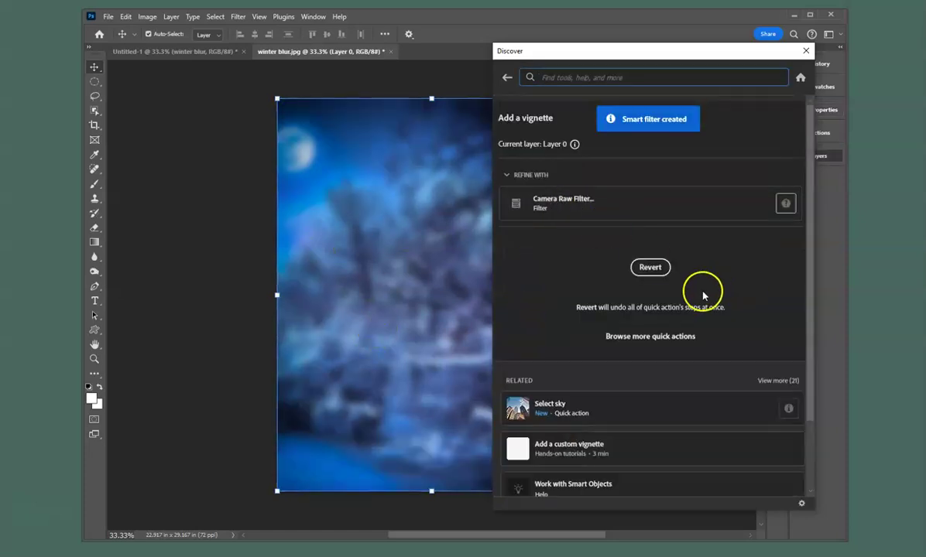
Set the Camera Raw vignette amount to -79 and apply it to winter blur.jpg.
click(587, 204)
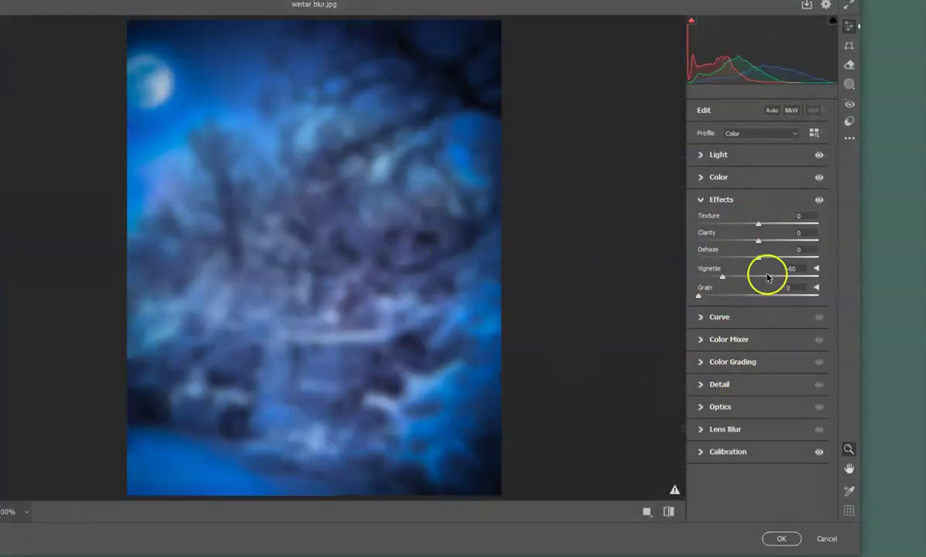
mouse_move(721, 281)
mouse_down()
mouse_move(704, 272)
mouse_move(757, 277)
mouse_move(690, 287)
mouse_move(720, 296)
mouse_move(708, 296)
mouse_up()
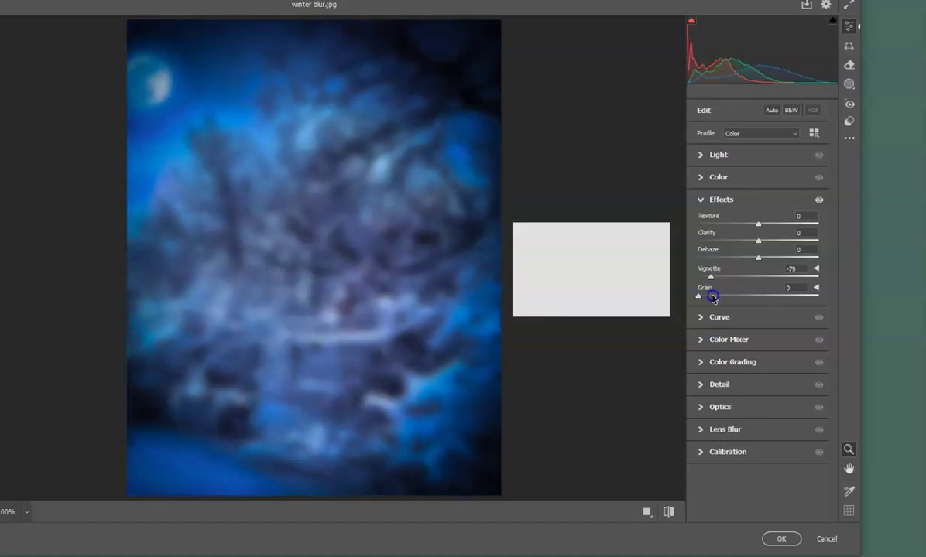
click(781, 540)
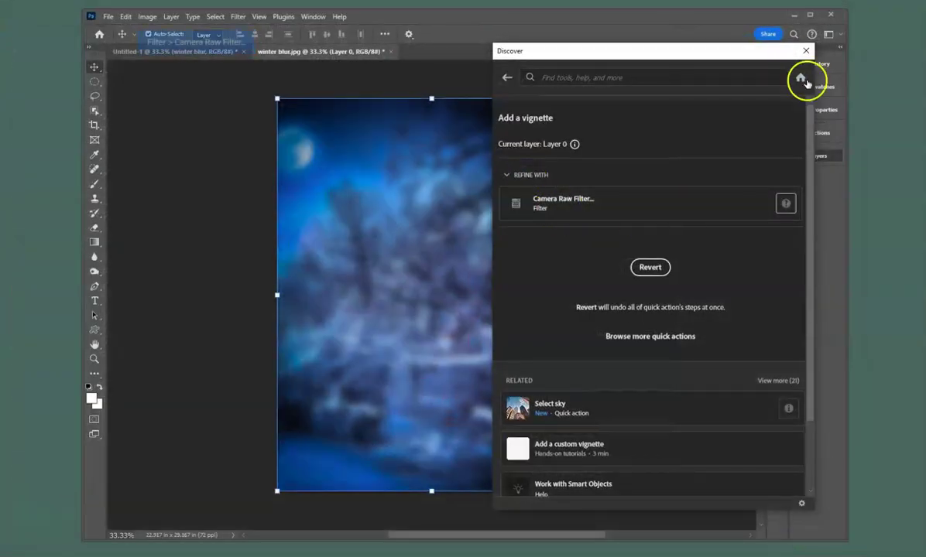
Close the Discover panel and flatten winter blur.jpg into a single Background layer.
click(806, 51)
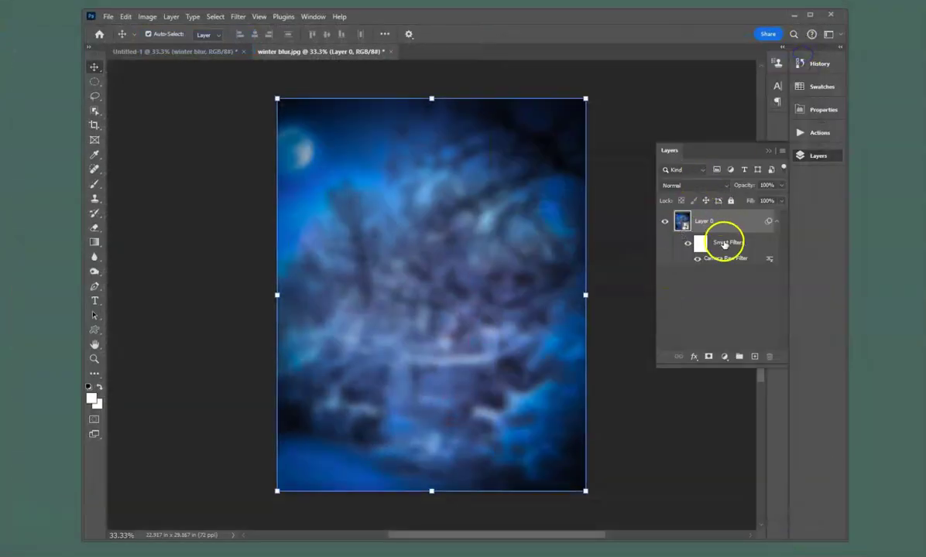
click(782, 151)
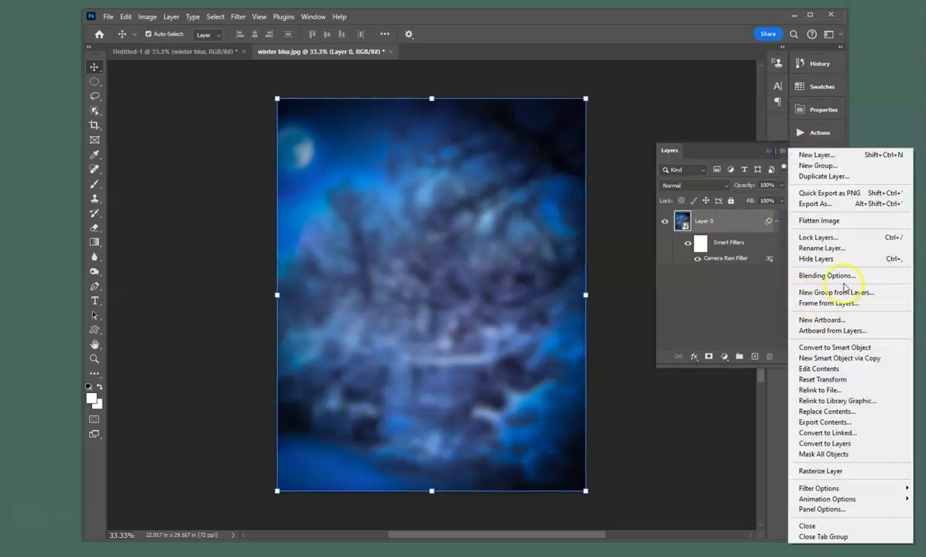
click(845, 223)
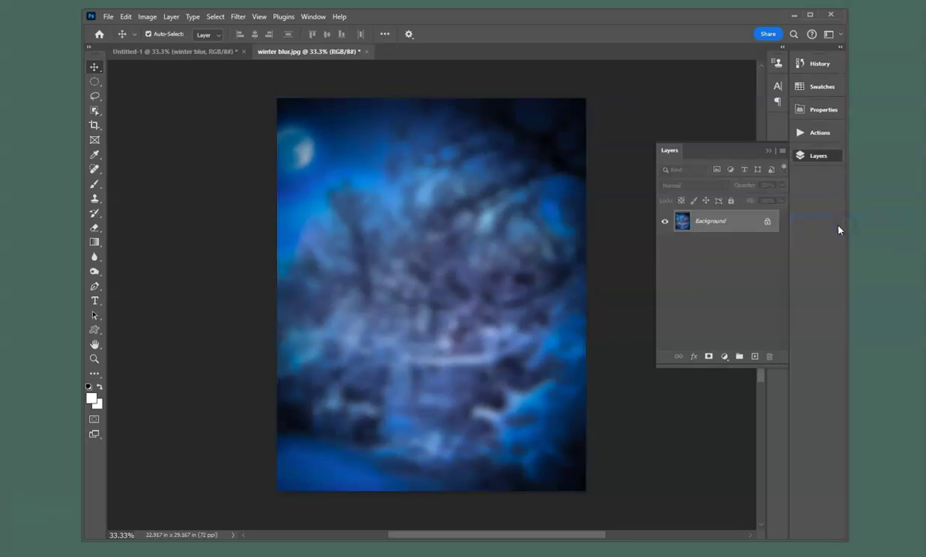
Save the flattened winter blur.jpg as a JPEG at quality 10.
click(191, 51)
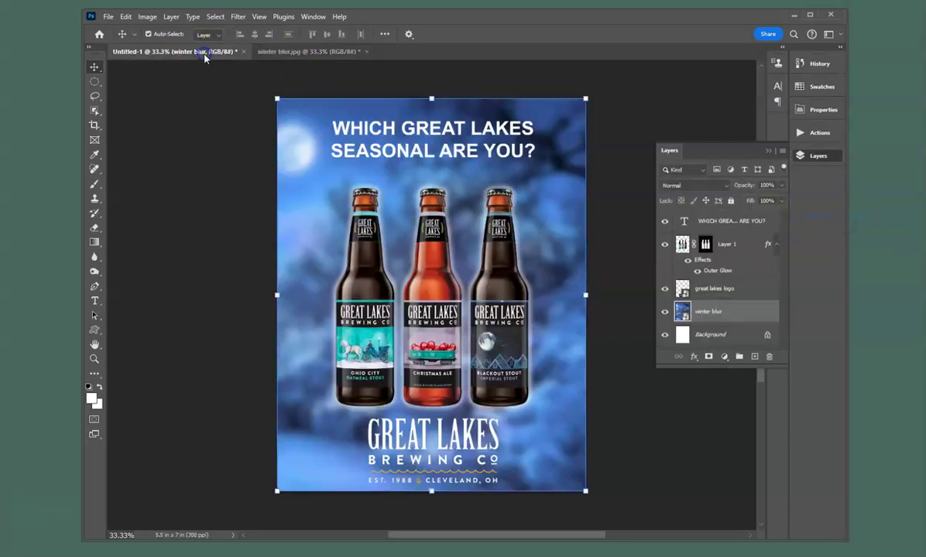
click(309, 51)
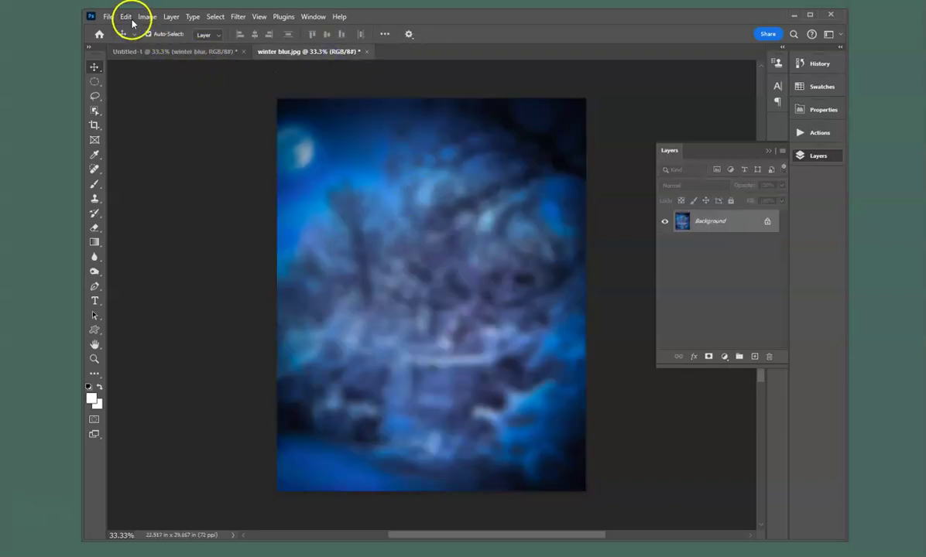
click(108, 16)
click(146, 140)
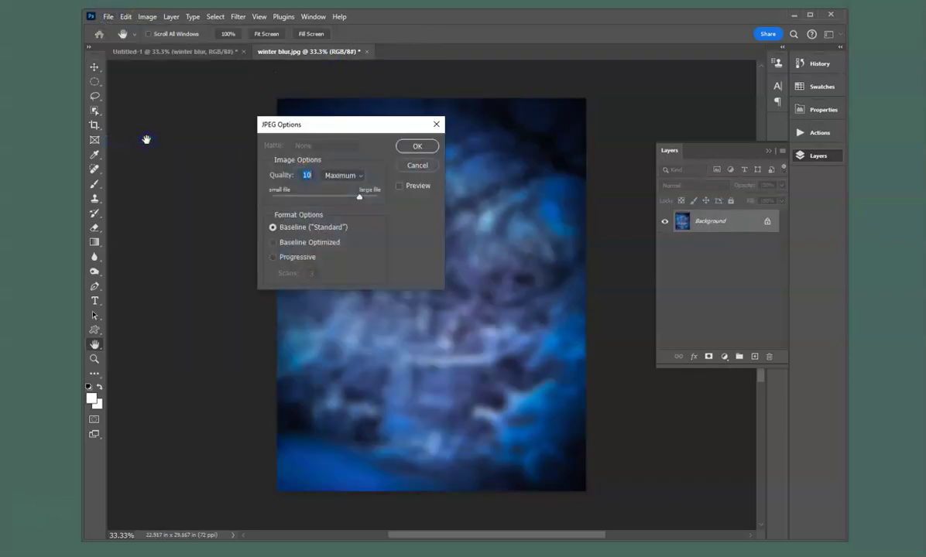
click(403, 148)
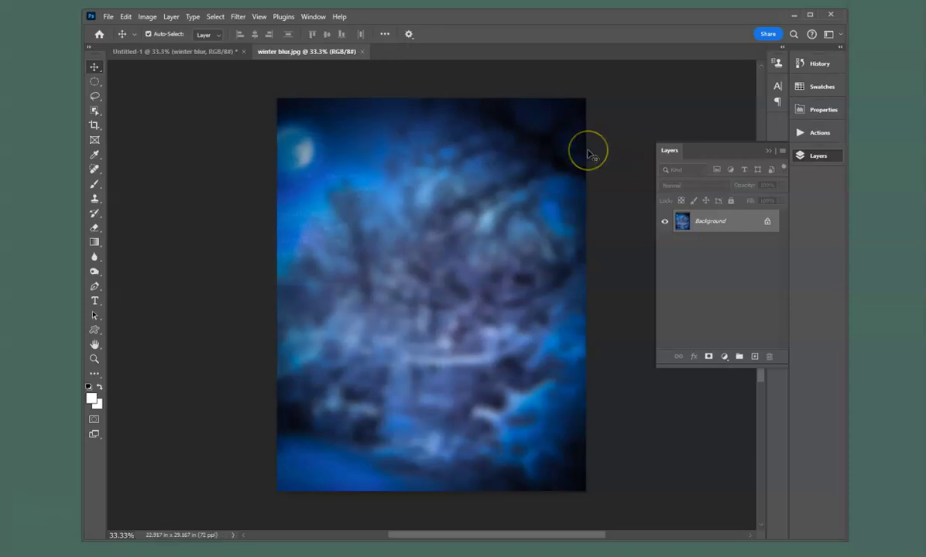
Switch to the Untitled-1 poster showing the vignetted background and open the Layers panel menu.
click(179, 53)
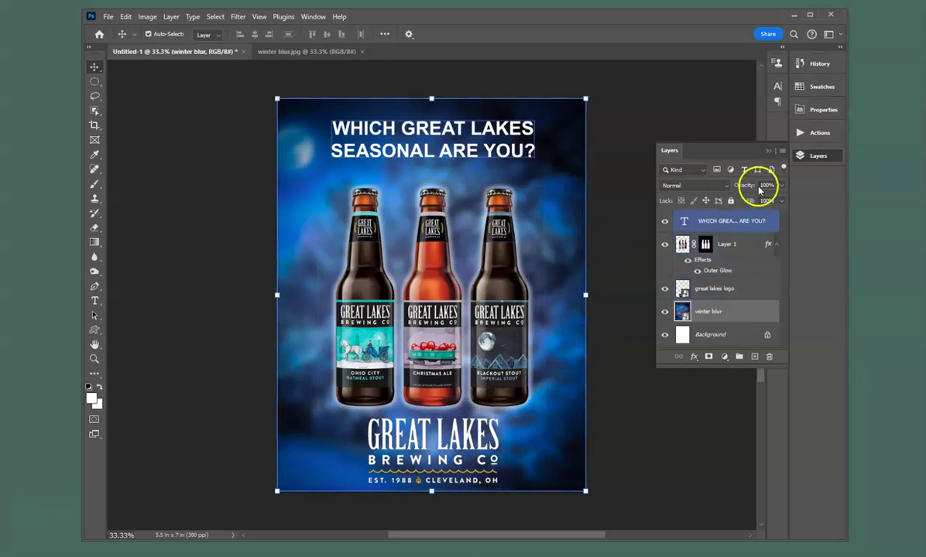
click(782, 151)
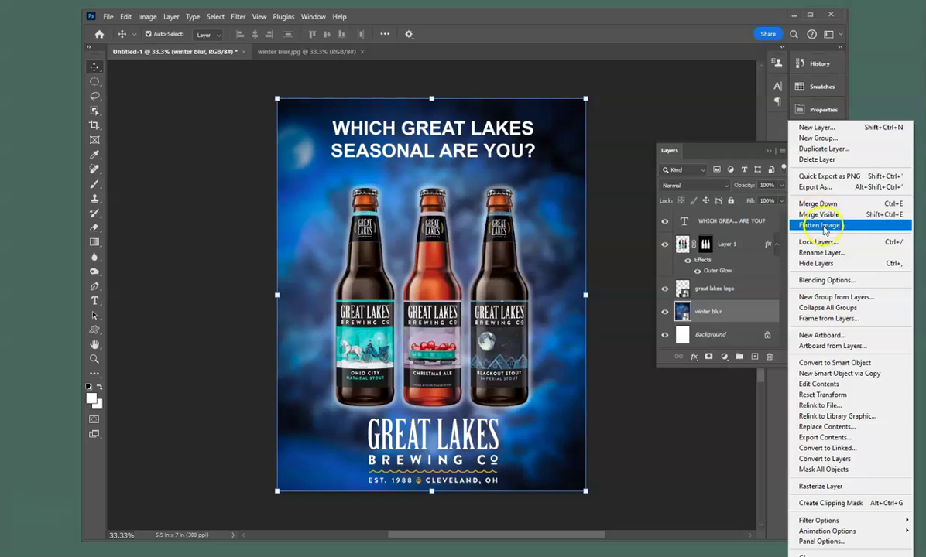
Flatten the poster to one Background layer and resize it to 800 × 1018 px at 300 ppi.
click(823, 226)
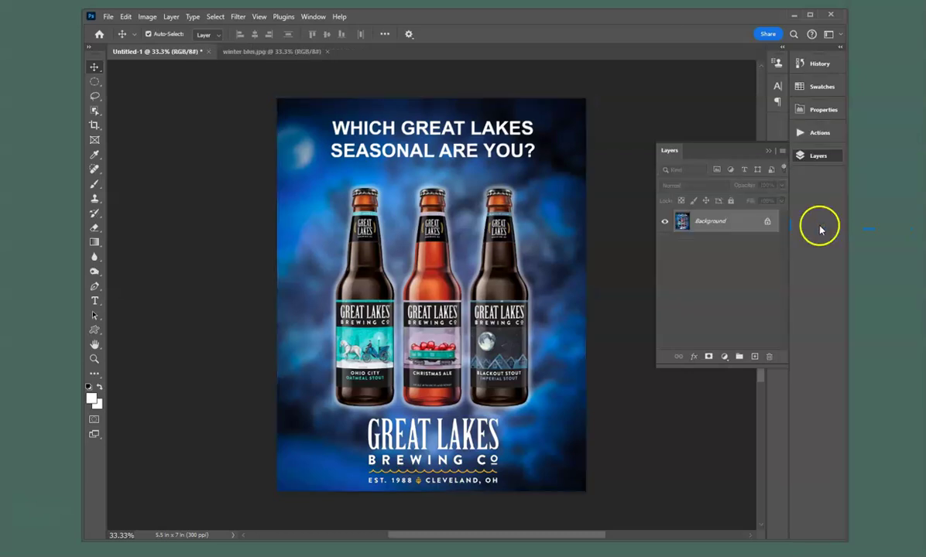
click(155, 17)
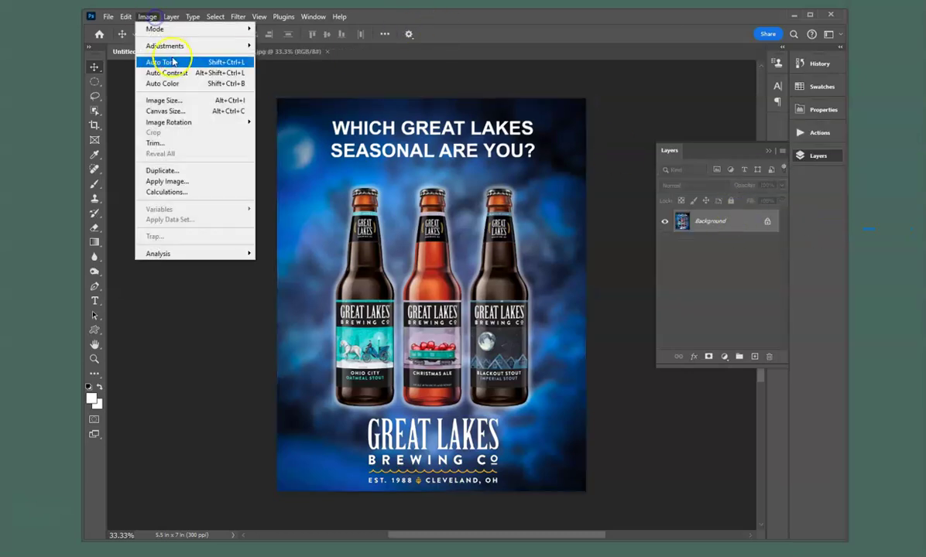
click(174, 106)
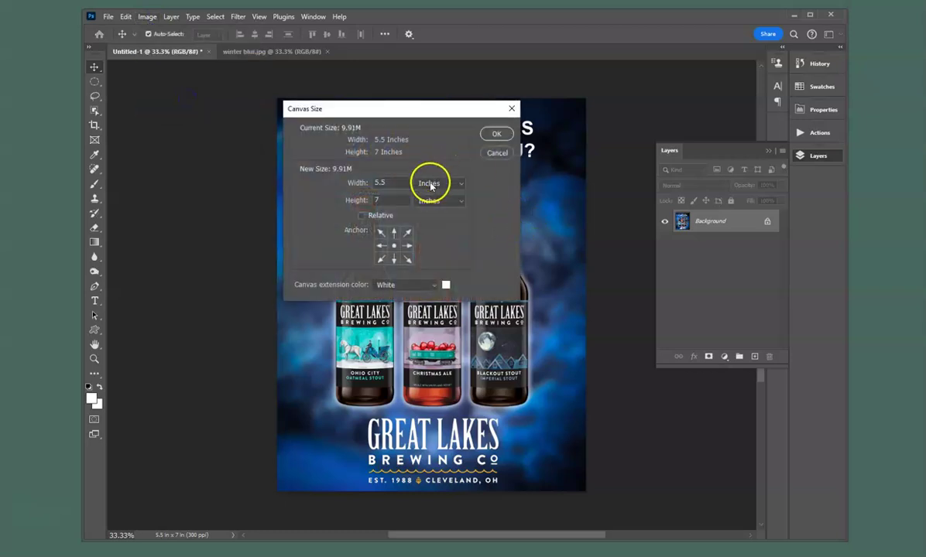
click(498, 154)
click(147, 16)
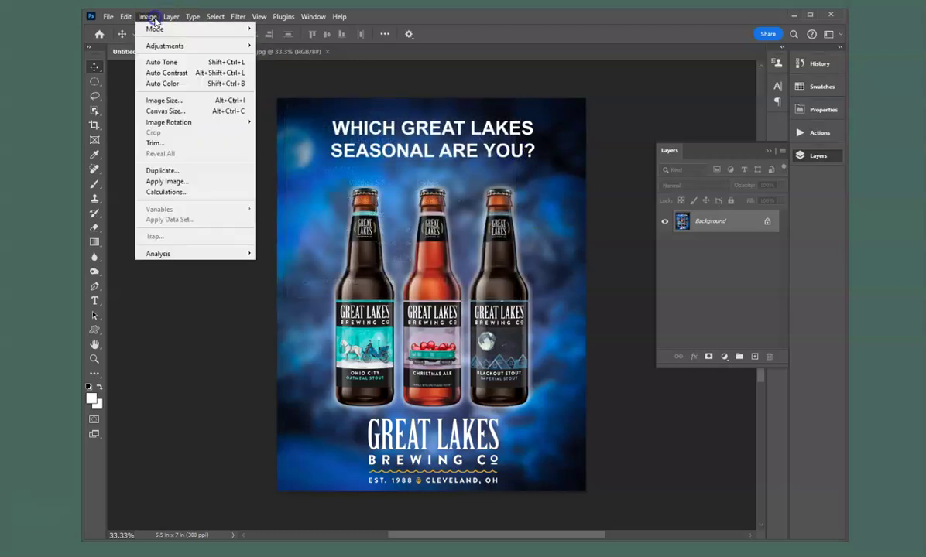
click(166, 100)
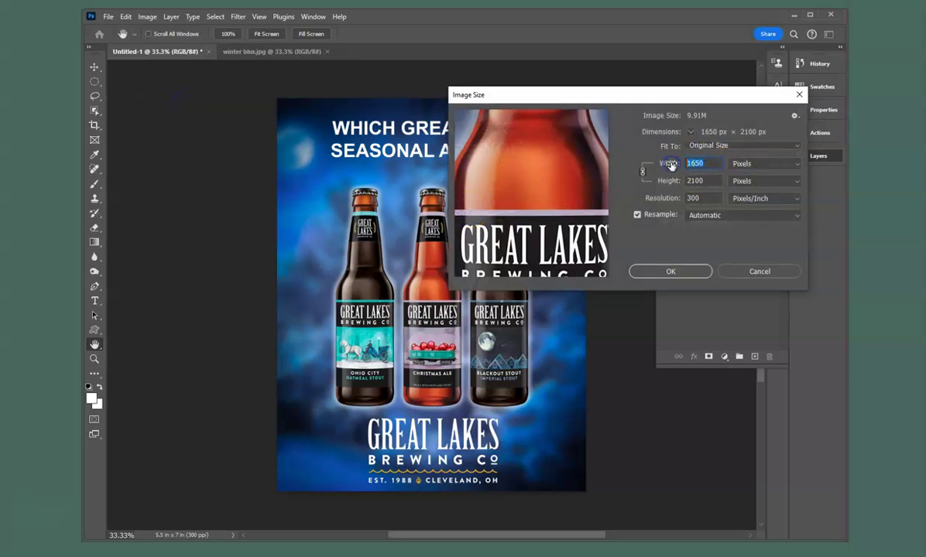
text(8)
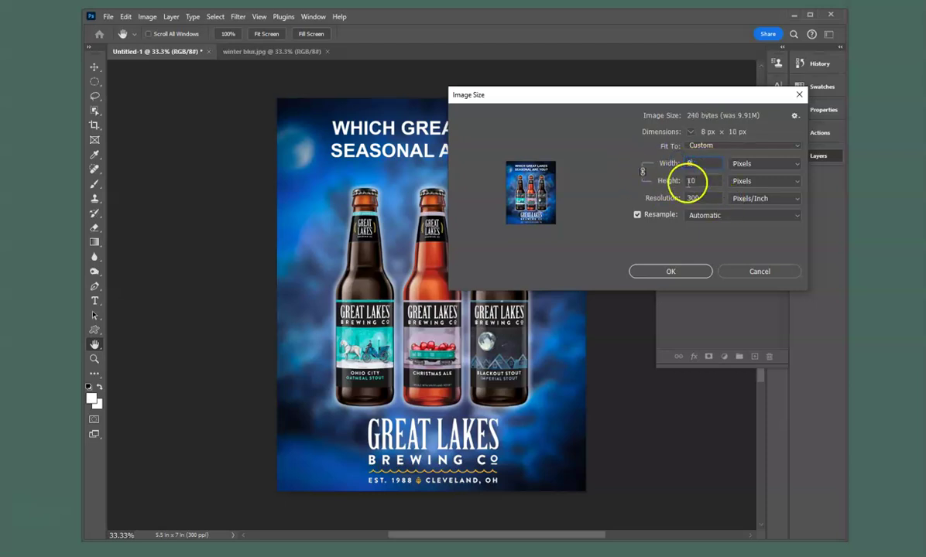
text(800)
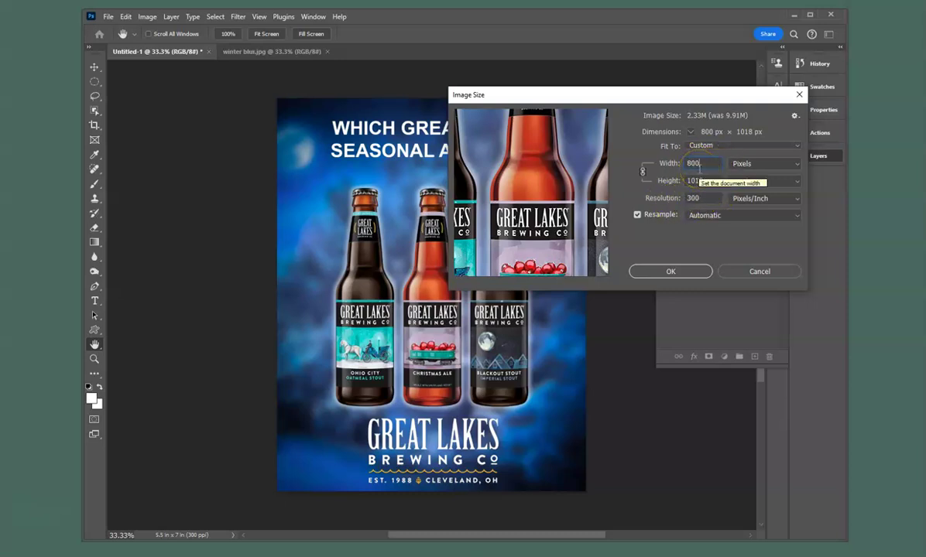
click(701, 170)
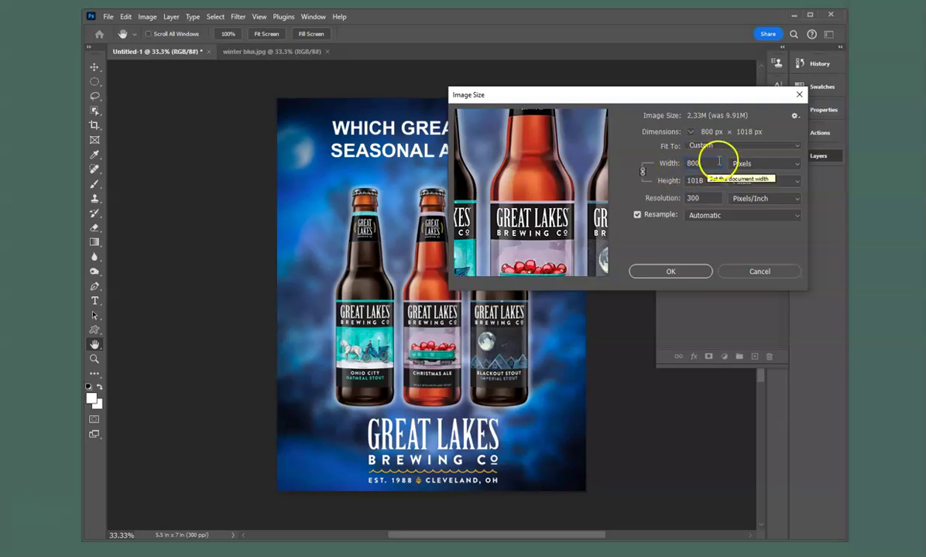
click(681, 273)
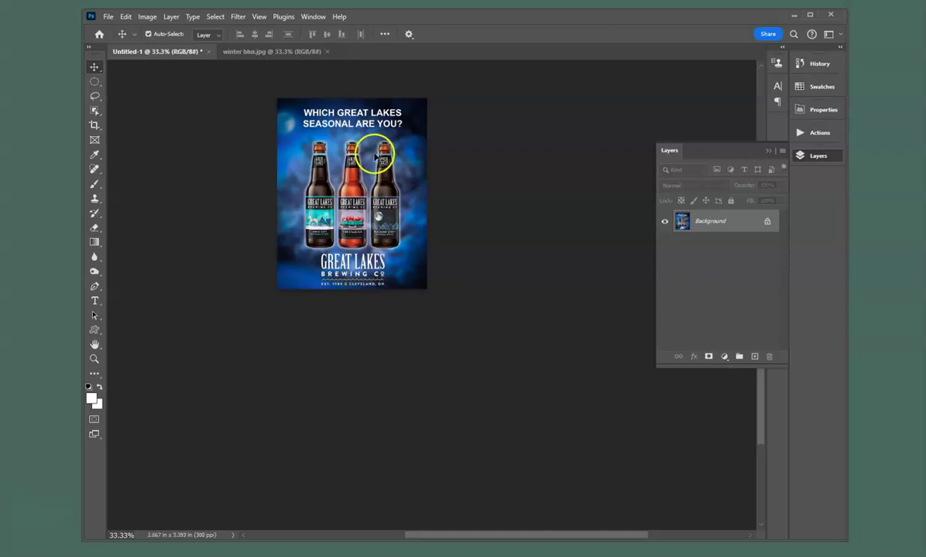
Fit the poster on screen and save it to Downloads as a quality 8 JPEG.
double_click(94, 346)
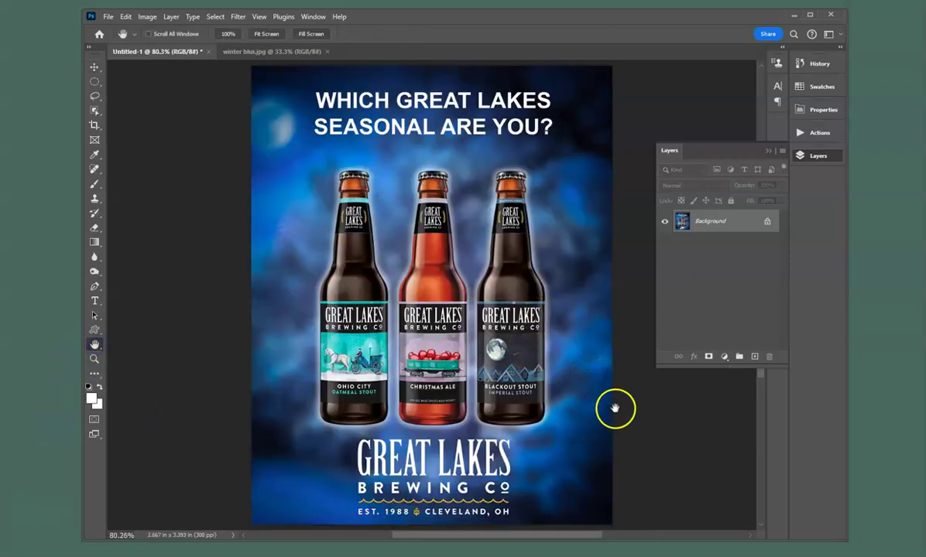
click(108, 16)
click(130, 152)
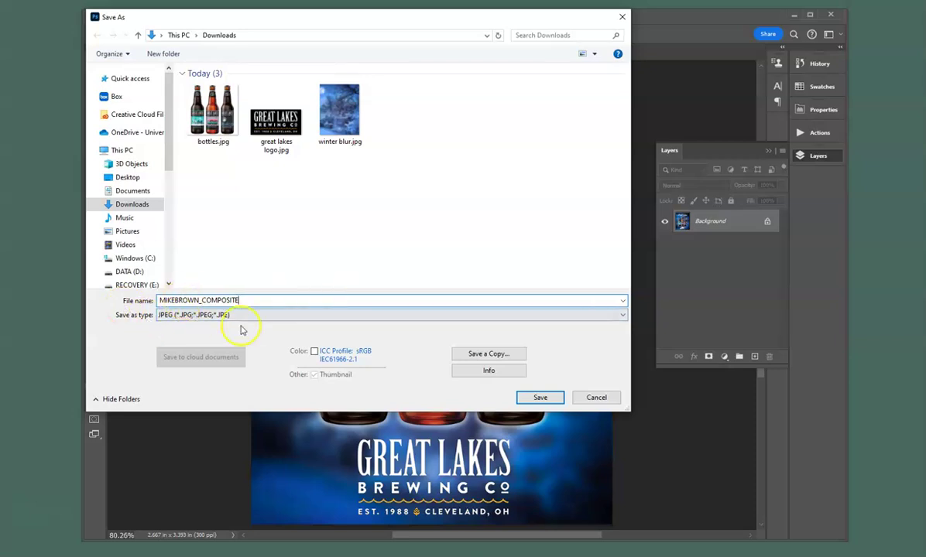
click(541, 398)
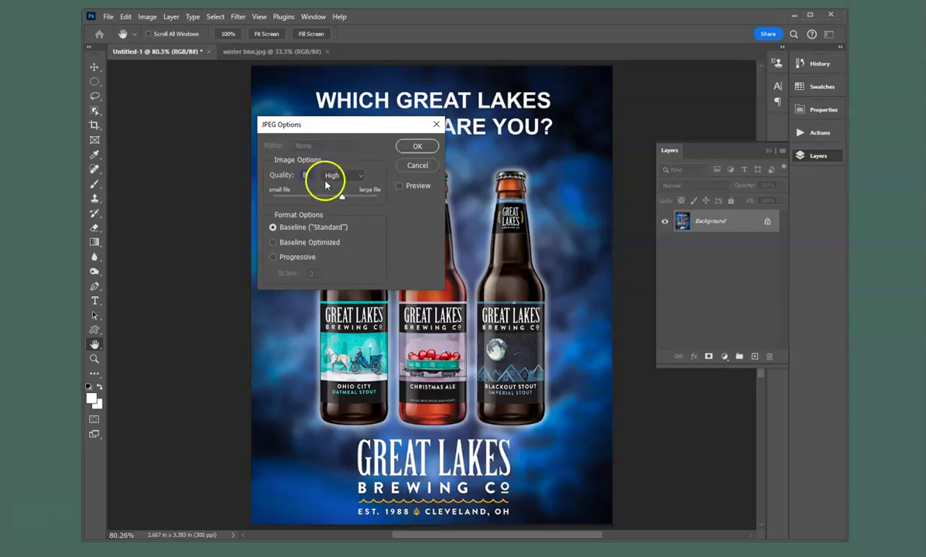
click(418, 147)
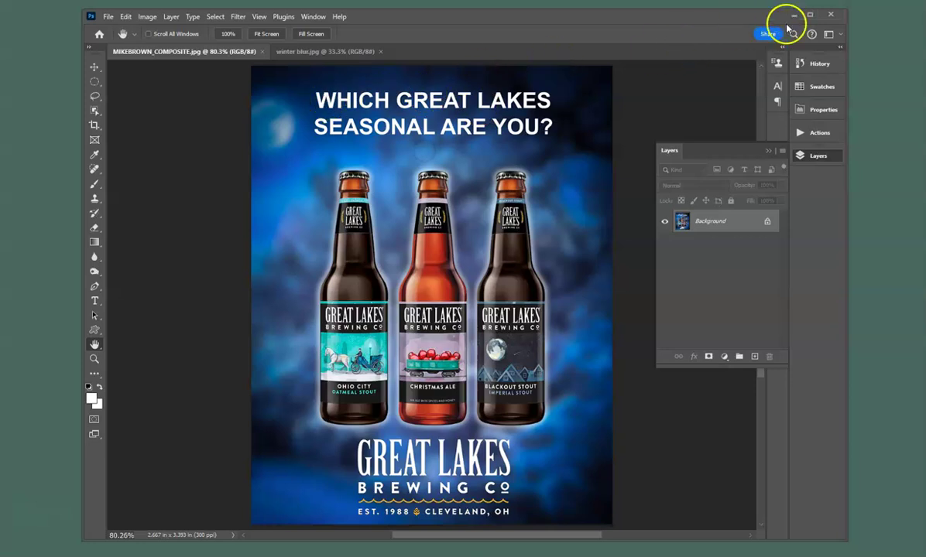
Check in File Explorer that the composite JPEG is in Downloads.
key(super+e)
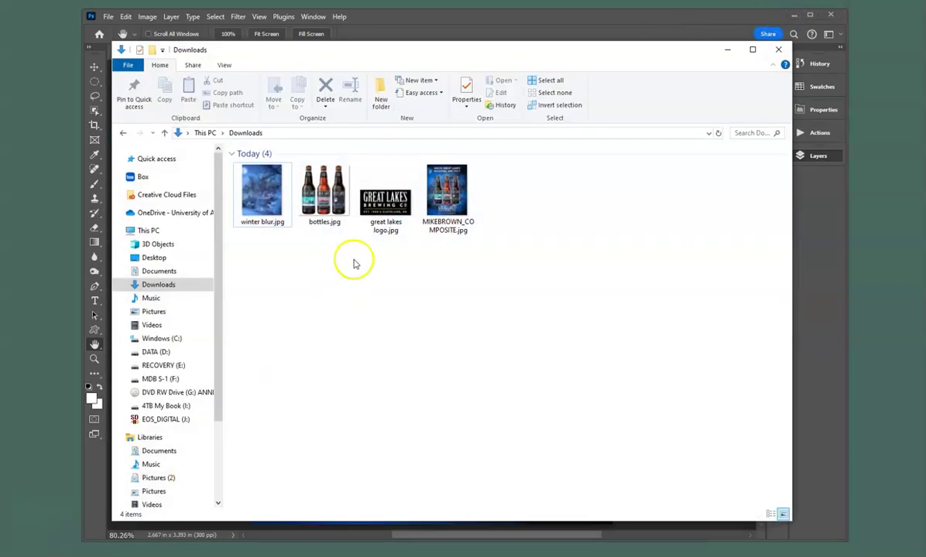
click(456, 203)
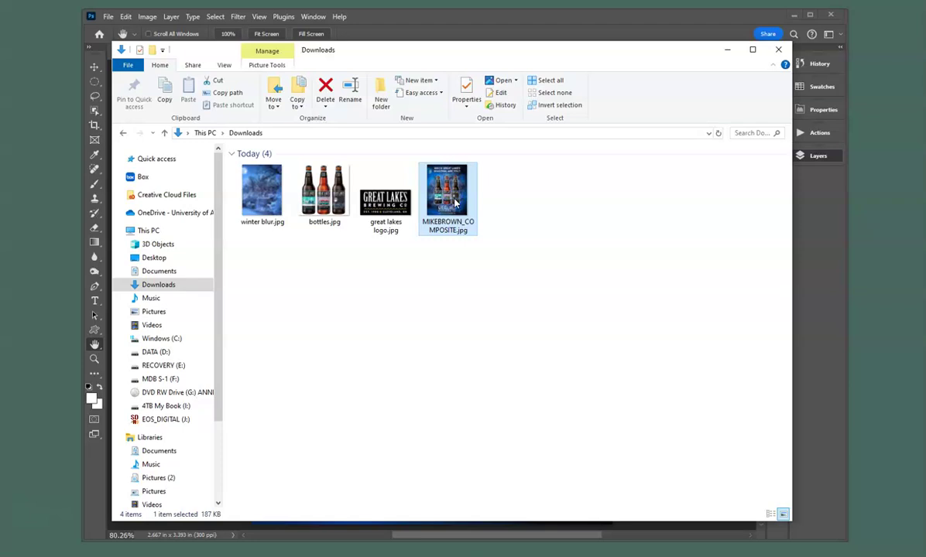
click(448, 320)
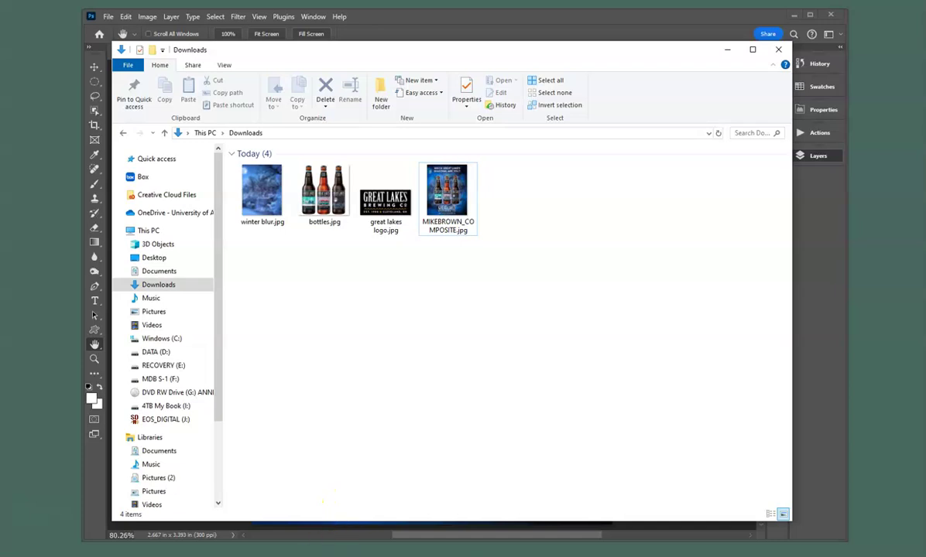
Bring the Blackboard course page in Chrome back to the front.
mouse_move(97, 534)
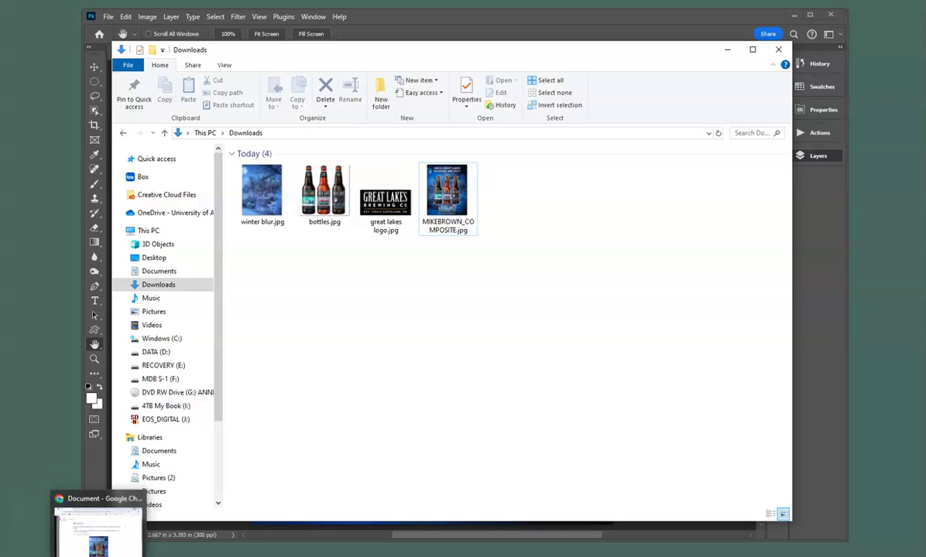
click(53, 426)
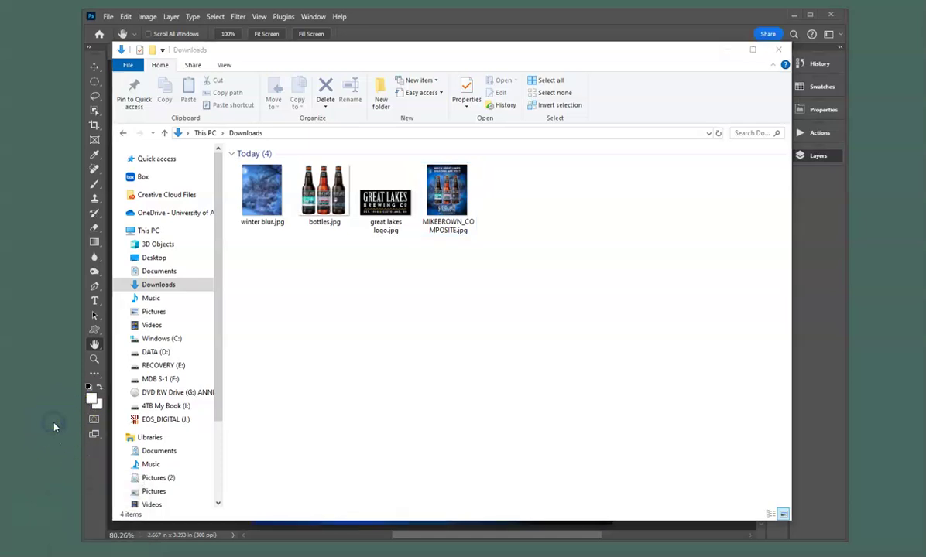
mouse_move(98, 554)
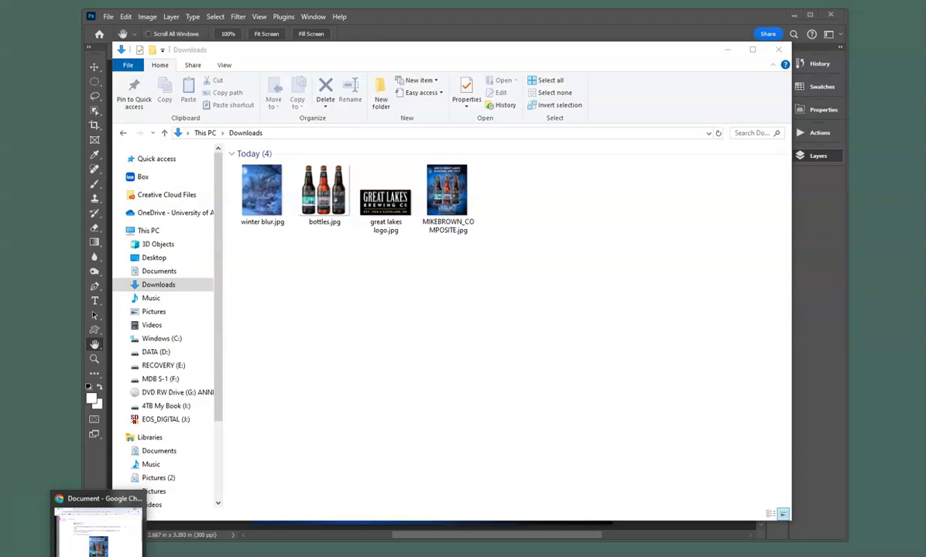
click(98, 551)
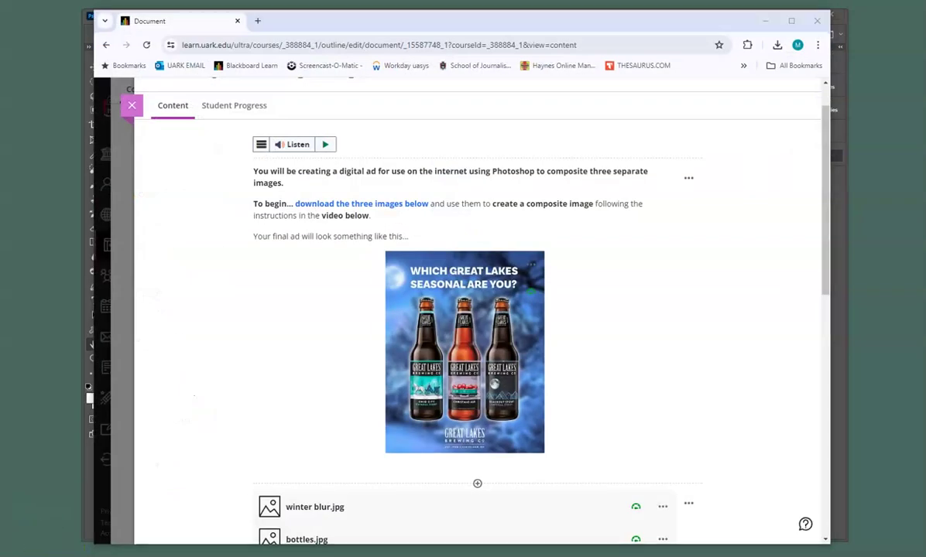